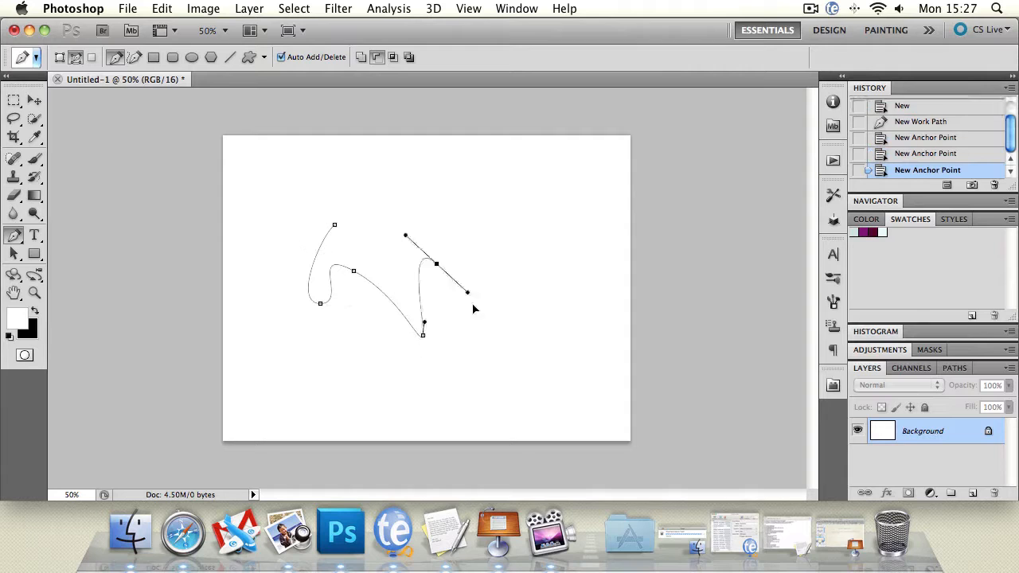
# Step: Extend the open work path with further curved and straight segments looping across the canvas using the Pen tool
pyautogui.moveTo(529, 310); pyautogui.dragTo(483, 269)
pyautogui.click(401, 260)
pyautogui.moveTo(360, 315); pyautogui.dragTo(300, 282)
pyautogui.moveTo(303, 265); pyautogui.dragTo(260, 268)
pyautogui.moveTo(352, 265); pyautogui.dragTo(370, 264)
pyautogui.click(417, 260)
pyautogui.moveTo(472, 234); pyautogui.dragTo(481, 232)
pyautogui.moveTo(502, 187); pyautogui.dragTo(524, 204)
pyautogui.click(34, 100)
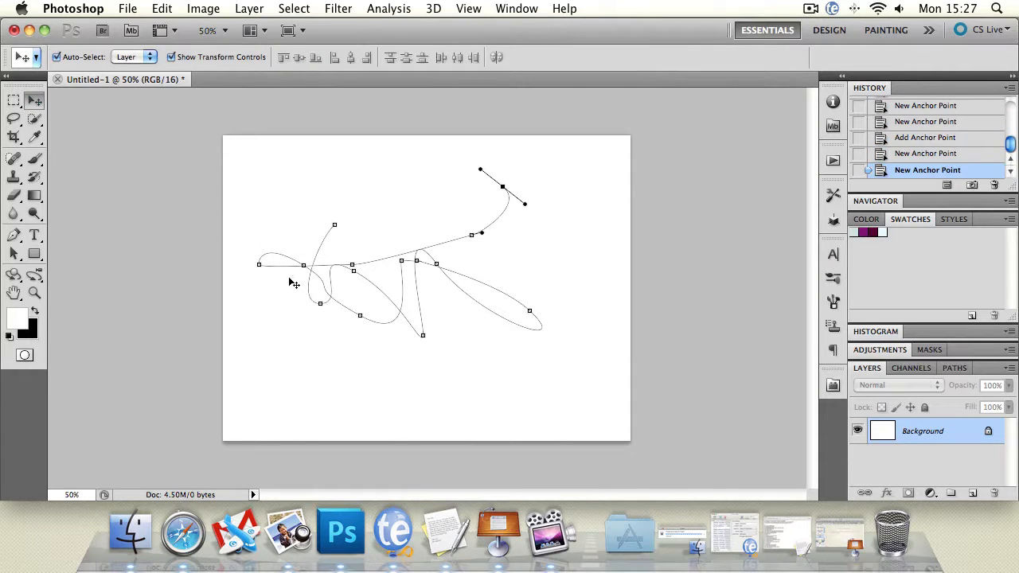
# Step: Undo the entire work path, going back to the blank new document
pyautogui.press('super+z')
pyautogui.press('super+z')
pyautogui.press('alt+super+z')
pyautogui.press('alt+super+z')
pyautogui.press('alt+super+z')
pyautogui.press('alt+super+z')
pyautogui.press('alt+super+z')
pyautogui.press('alt+super+z')
pyautogui.press('alt+super+z')
pyautogui.press('alt+super+z')
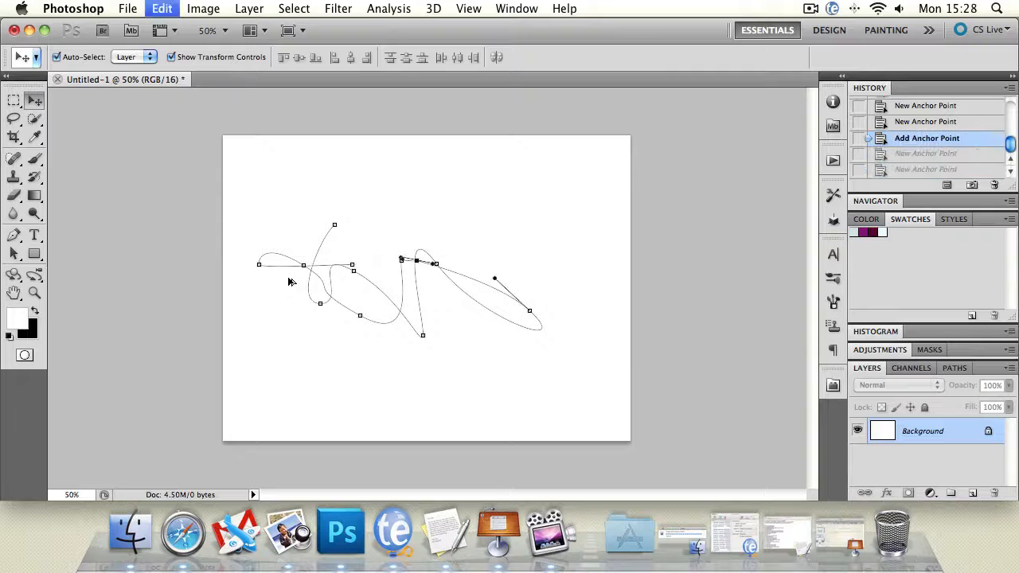
pyautogui.press('alt+super+z')
pyautogui.press('alt+super+z')
pyautogui.press('alt+super+z')
pyautogui.press('alt+super+z')
pyautogui.press('alt+super+z')
pyautogui.press('alt+super+z')
pyautogui.press('alt+super+z')
pyautogui.press('alt+super+z')
pyautogui.press('alt+super+z')
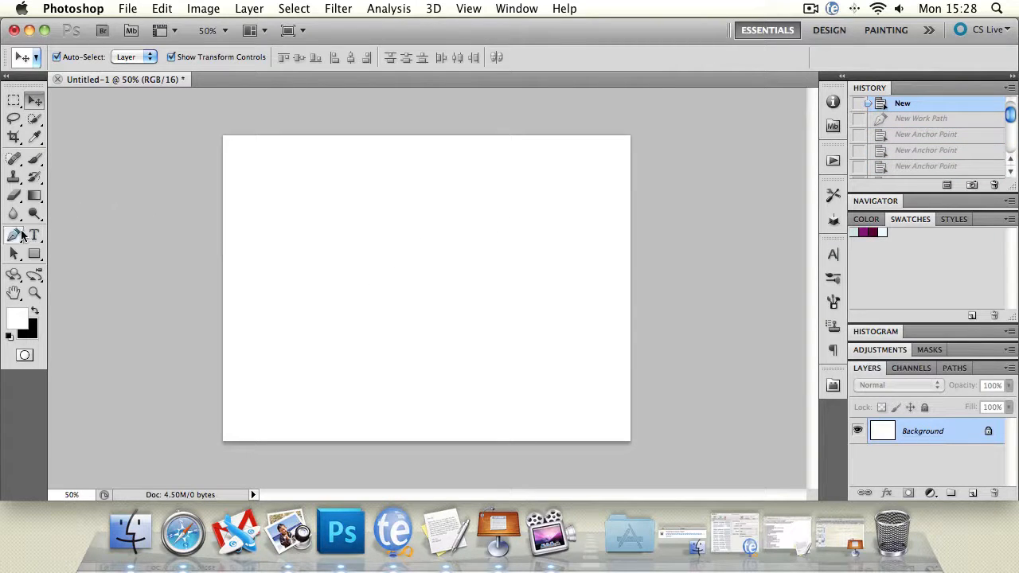
# Step: Activate the Pen tool and set it to create shape layers
pyautogui.click(14, 234)
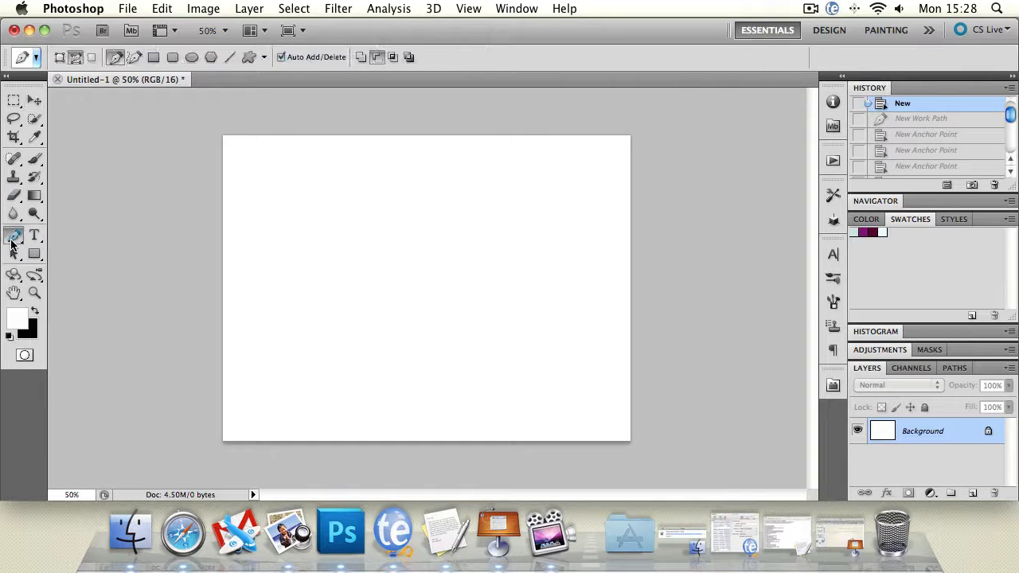
pyautogui.click(62, 58)
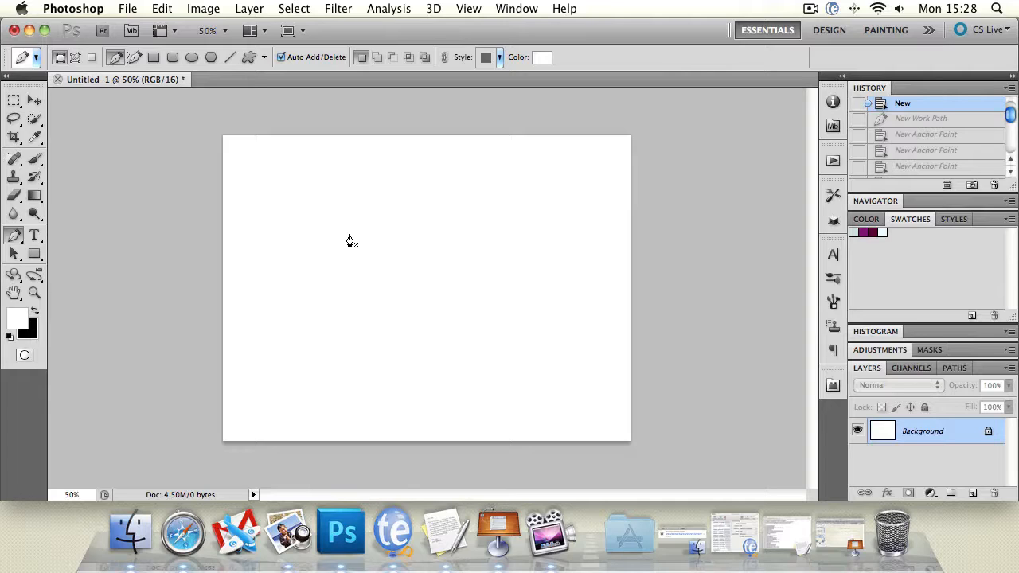
pyautogui.click(15, 254)
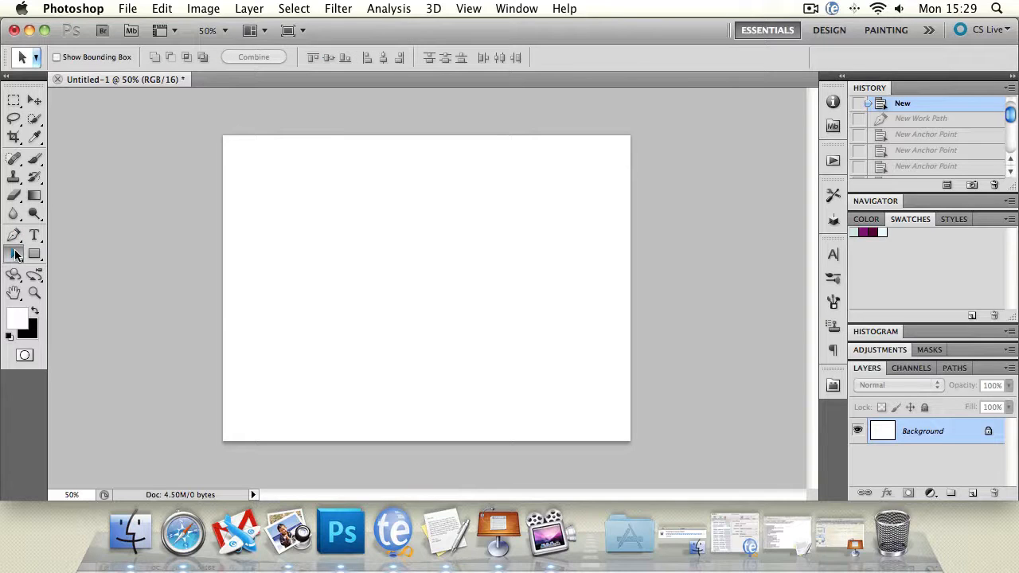
pyautogui.moveTo(16, 254); pyautogui.dragTo(75, 271)
pyautogui.click(14, 235)
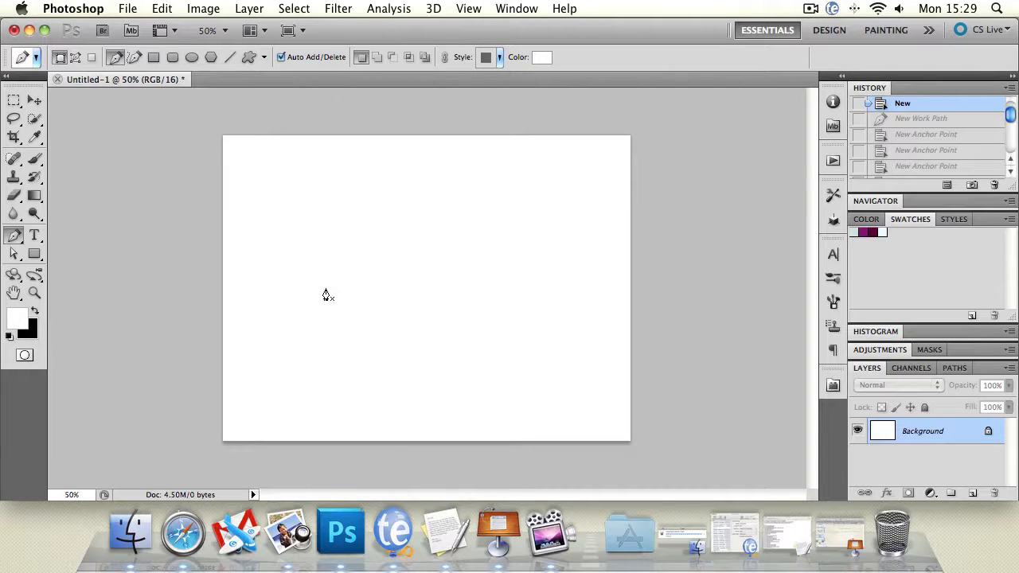
# Step: Draw a closed six-sided shape with straight edges in the middle of the canvas
pyautogui.click(285, 262)
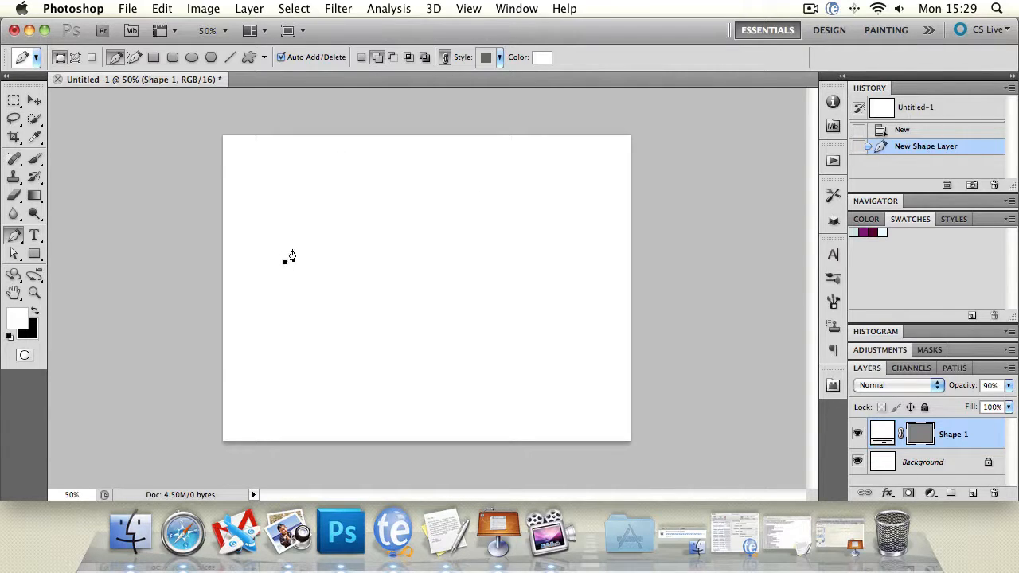
pyautogui.click(340, 207)
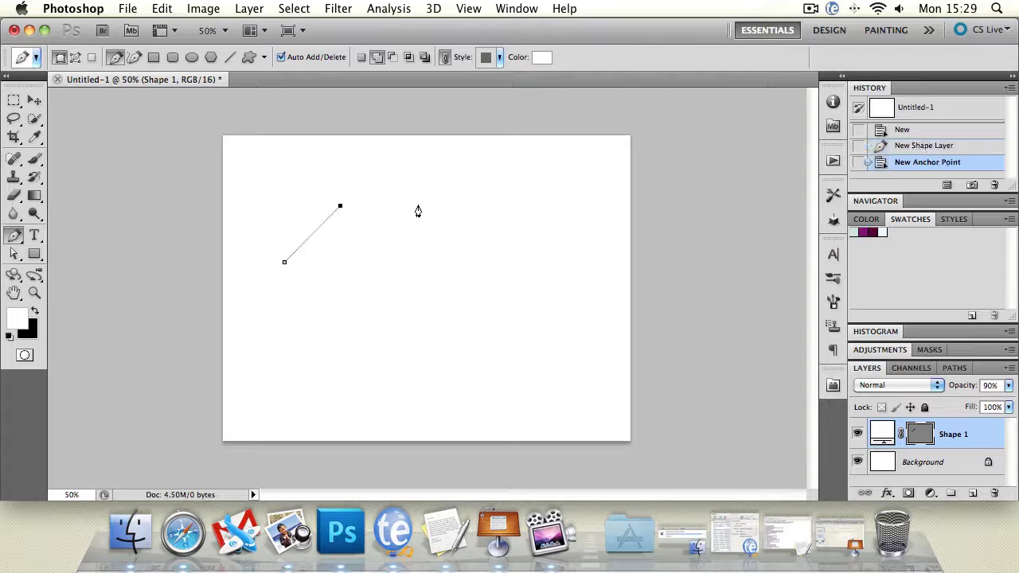
pyautogui.click(441, 207)
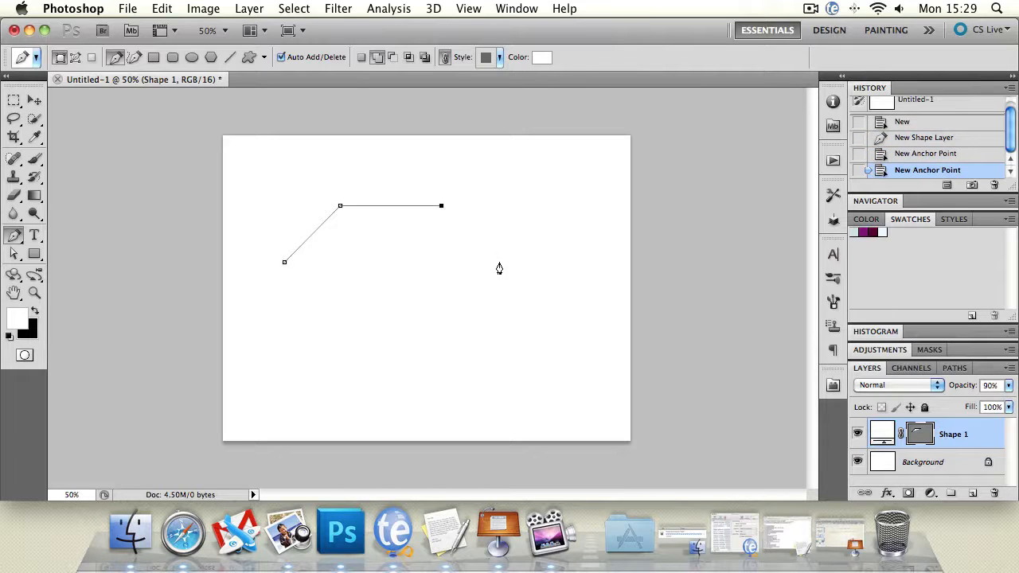
pyautogui.click(506, 267)
pyautogui.click(447, 341)
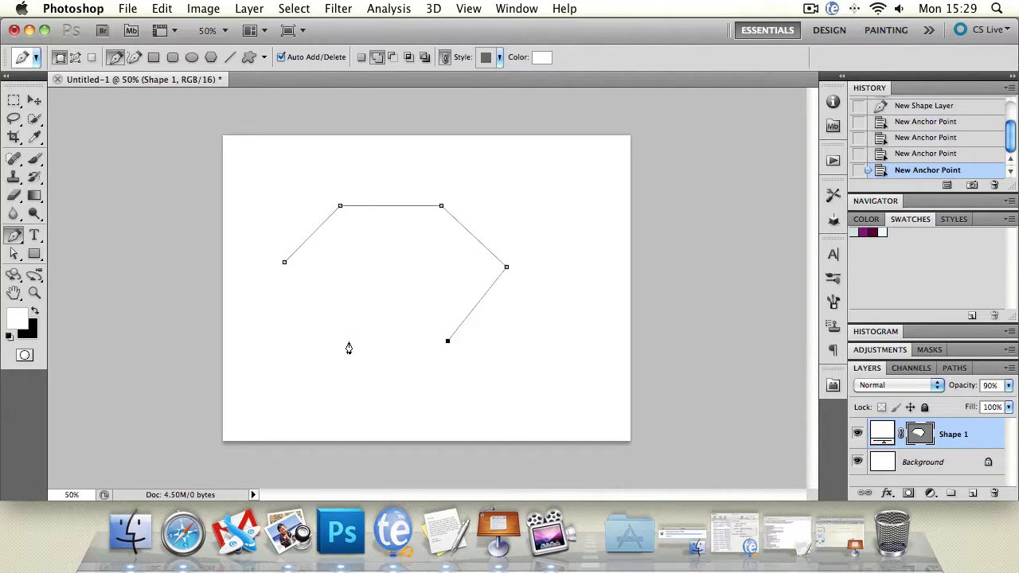
pyautogui.click(341, 343)
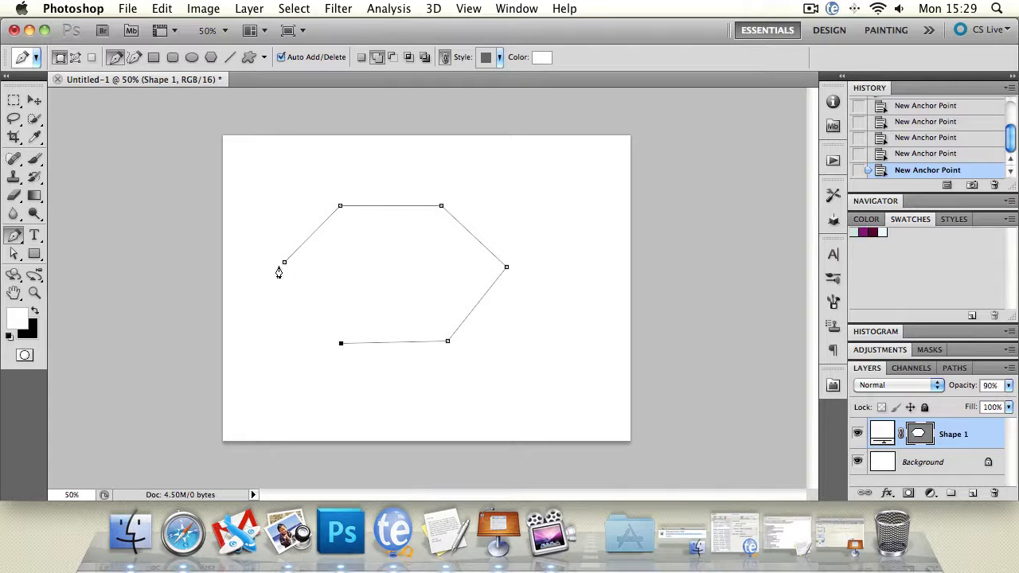
pyautogui.click(284, 264)
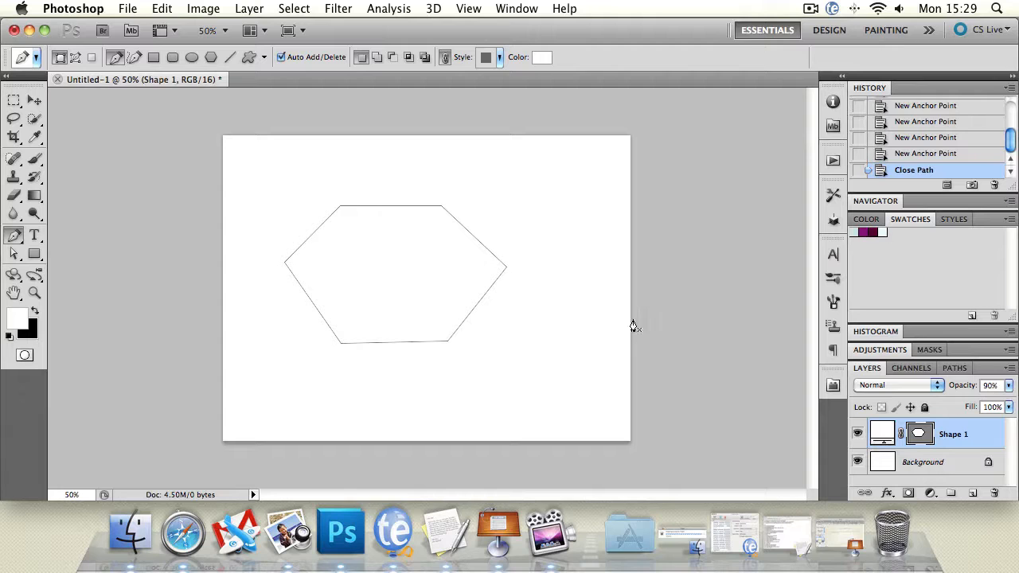
# Step: Change the six-sided shape's fill color to black (000000)
pyautogui.click(546, 58)
pyautogui.moveTo(425, 204); pyautogui.dragTo(542, 365)
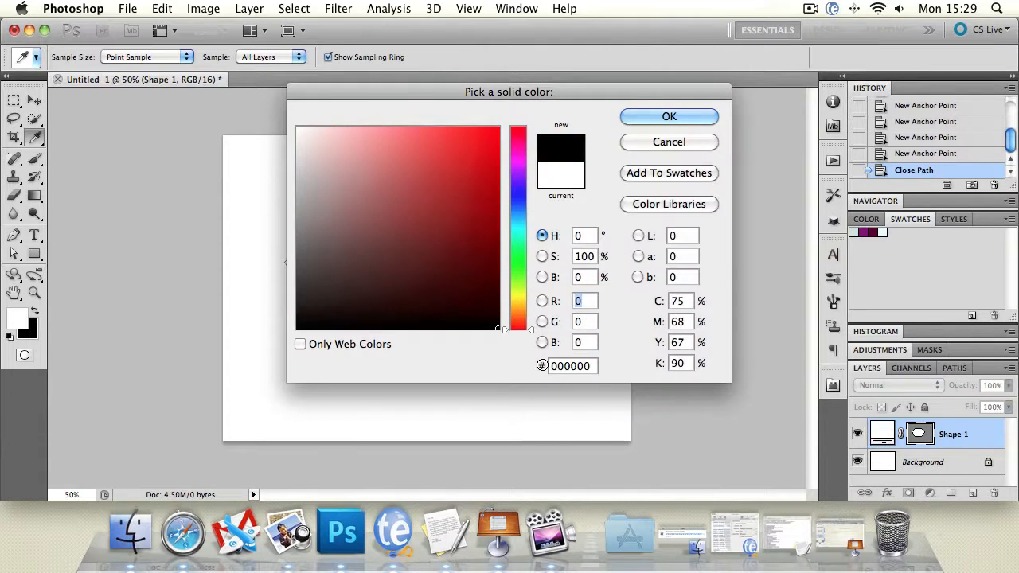
pyautogui.click(700, 115)
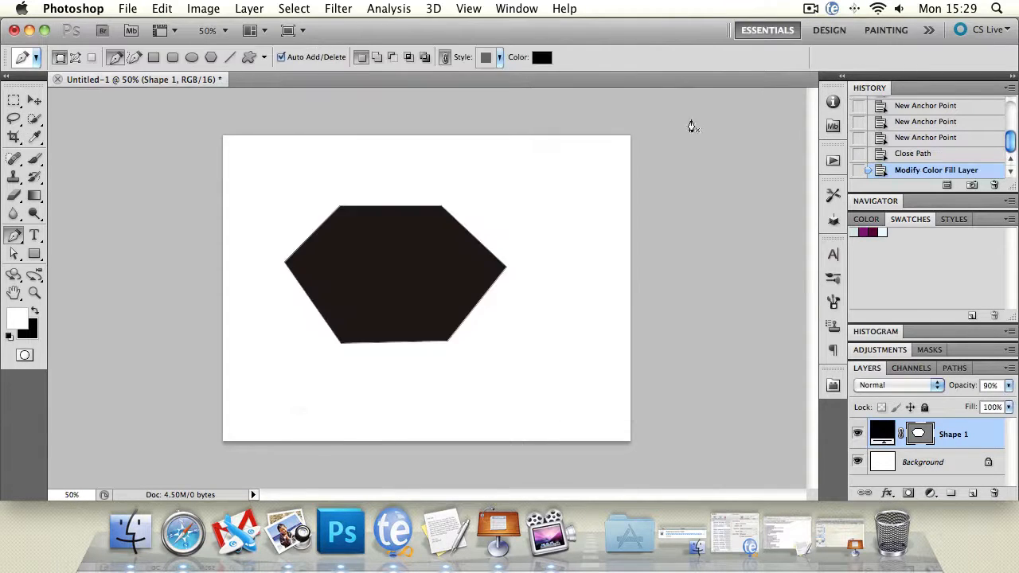
# Step: Move the black six-sided shape slightly across the canvas and delete its layer
pyautogui.click(36, 101)
pyautogui.moveTo(412, 229)
pyautogui.mouseDown()
pyautogui.moveTo(414, 193)
pyautogui.moveTo(430, 226)
pyautogui.mouseUp()
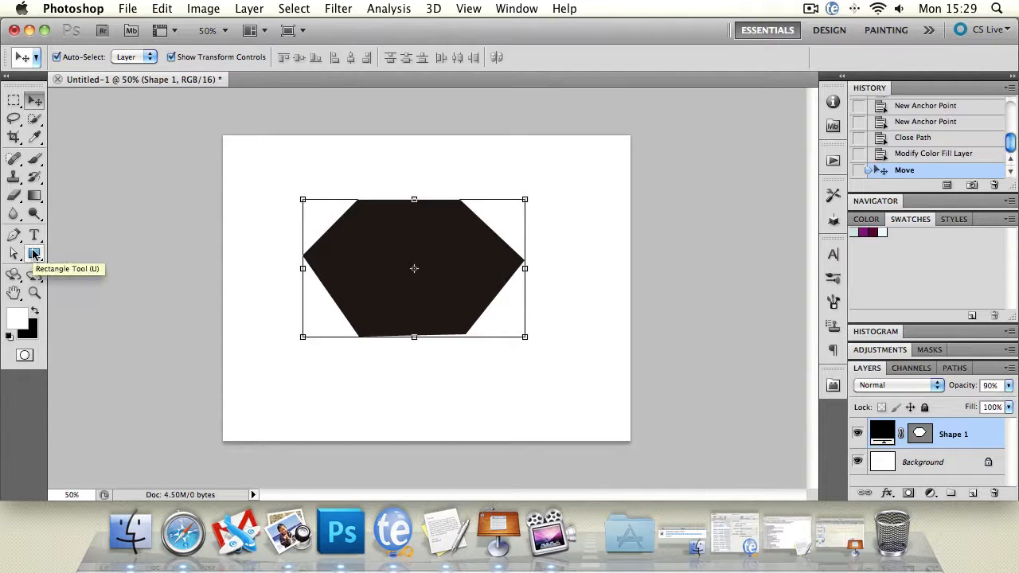
pyautogui.press('BackSpace')
# Step: Draw a winding S-like shape across the canvas with the Freeform Pen tool
pyautogui.press('p')
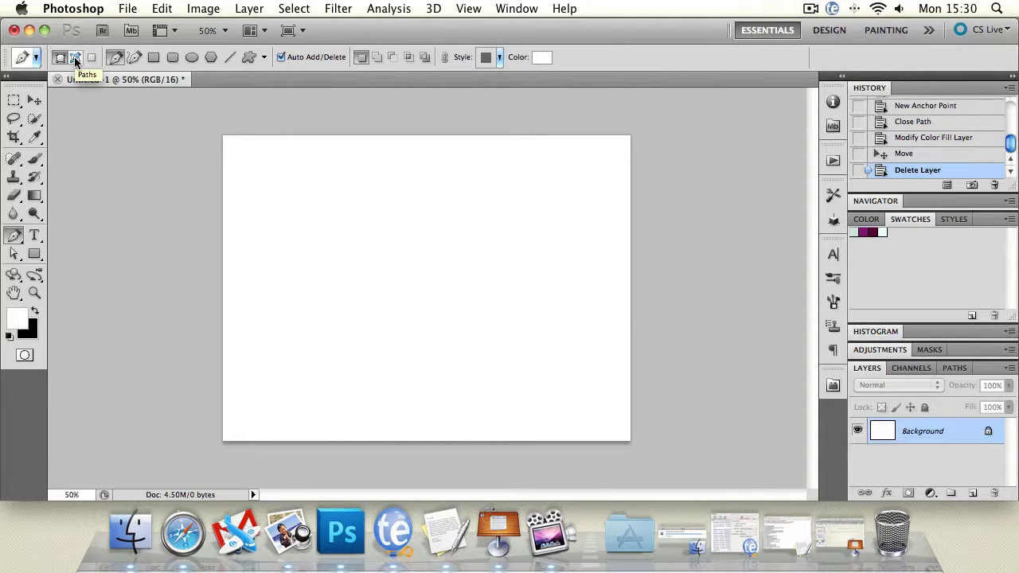
pyautogui.click(135, 57)
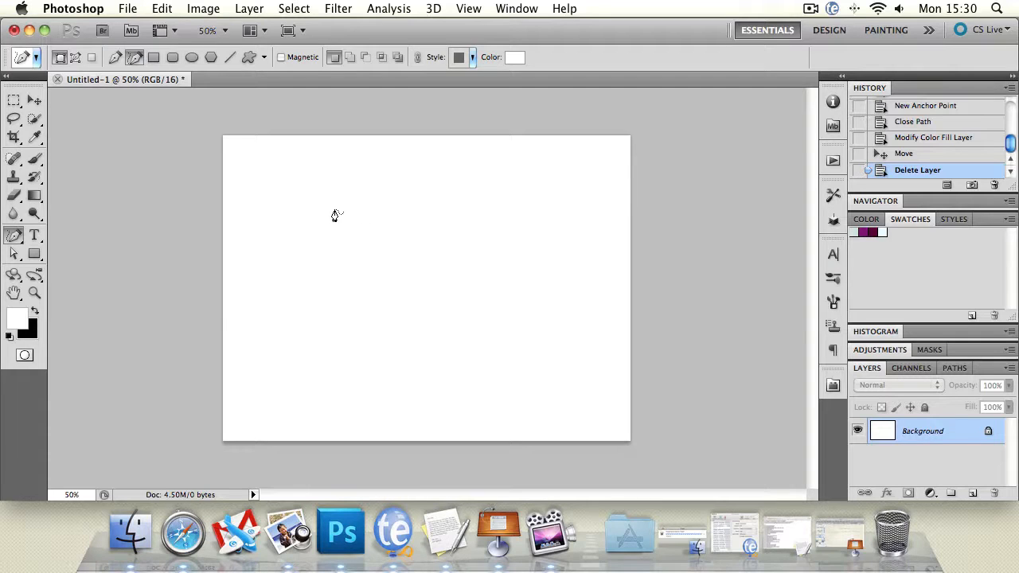
pyautogui.moveTo(296, 255)
pyautogui.mouseDown()
pyautogui.moveTo(339, 205)
pyautogui.moveTo(448, 246)
pyautogui.moveTo(499, 210)
pyautogui.moveTo(405, 166)
pyautogui.moveTo(430, 160)
pyautogui.moveTo(546, 197)
pyautogui.moveTo(539, 306)
pyautogui.moveTo(345, 273)
pyautogui.moveTo(355, 371)
pyautogui.moveTo(392, 402)
pyautogui.moveTo(374, 376)
pyautogui.mouseUp()
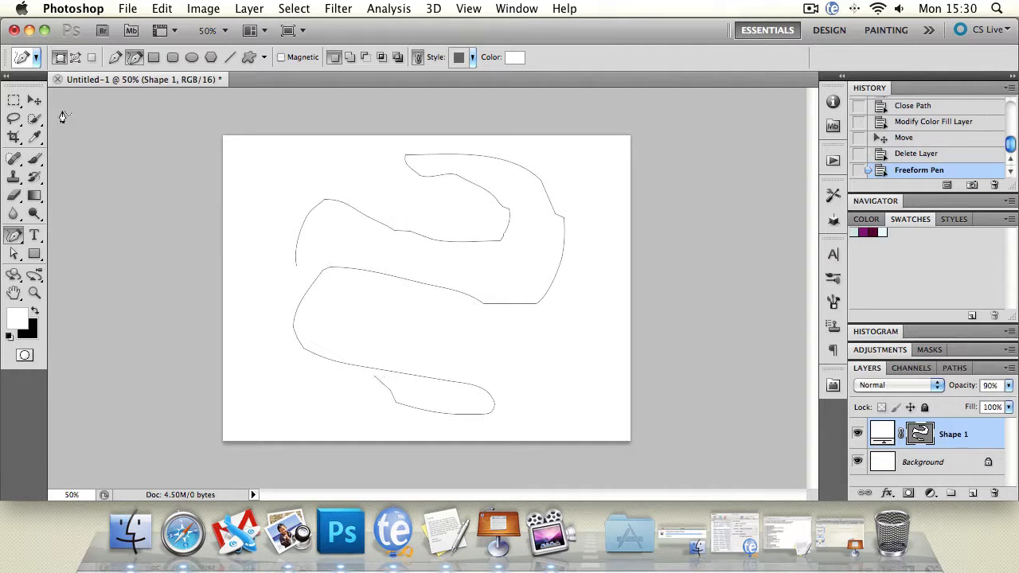
# Step: Draw a freehand Lasso selection over the upper part of the winding shape, and undo both the selection and the shape
pyautogui.click(13, 117)
pyautogui.moveTo(299, 152)
pyautogui.mouseDown()
pyautogui.moveTo(383, 191)
pyautogui.moveTo(471, 194)
pyautogui.moveTo(511, 216)
pyautogui.moveTo(373, 213)
pyautogui.moveTo(293, 240)
pyautogui.moveTo(253, 282)
pyautogui.moveTo(275, 153)
pyautogui.mouseUp()
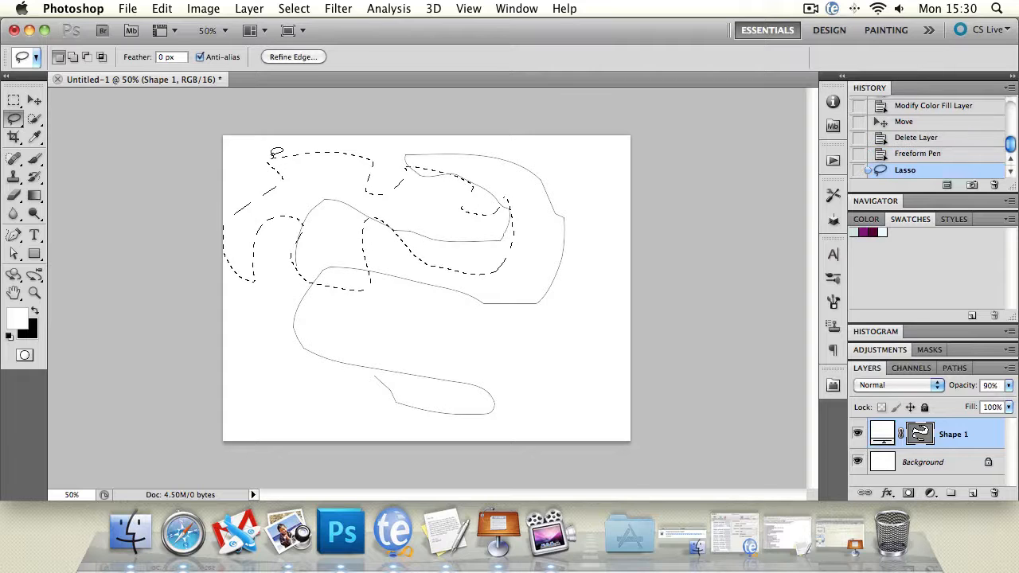
pyautogui.press('super+z')
pyautogui.press('alt+super+z')
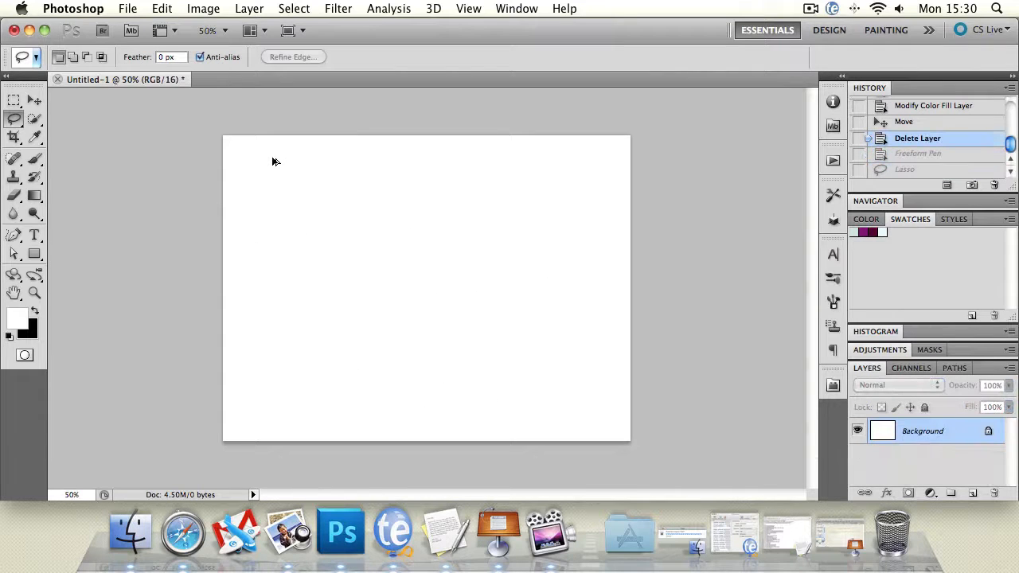
# Step: Switch back to the standard Pen tool, view its Rubber Band option, and undo the stray point outside the canvas
pyautogui.click(16, 238)
pyautogui.click(16, 238)
pyautogui.click(80, 232)
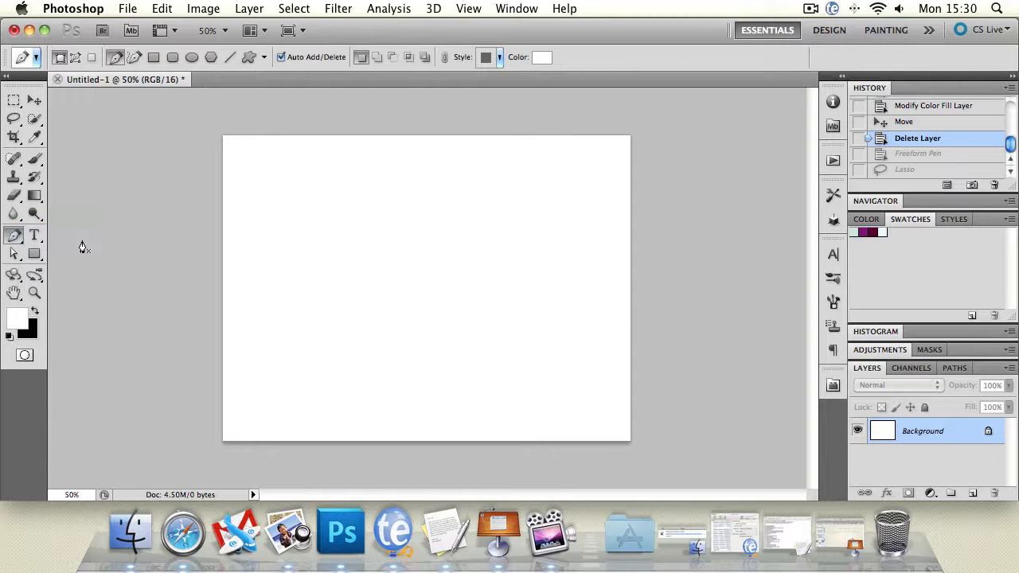
pyautogui.click(264, 57)
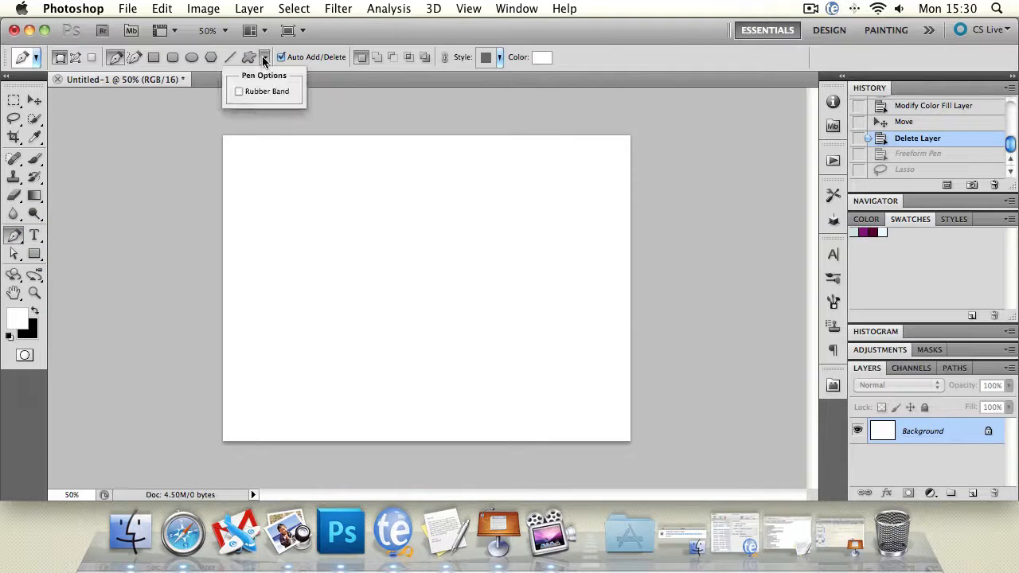
pyautogui.click(168, 105)
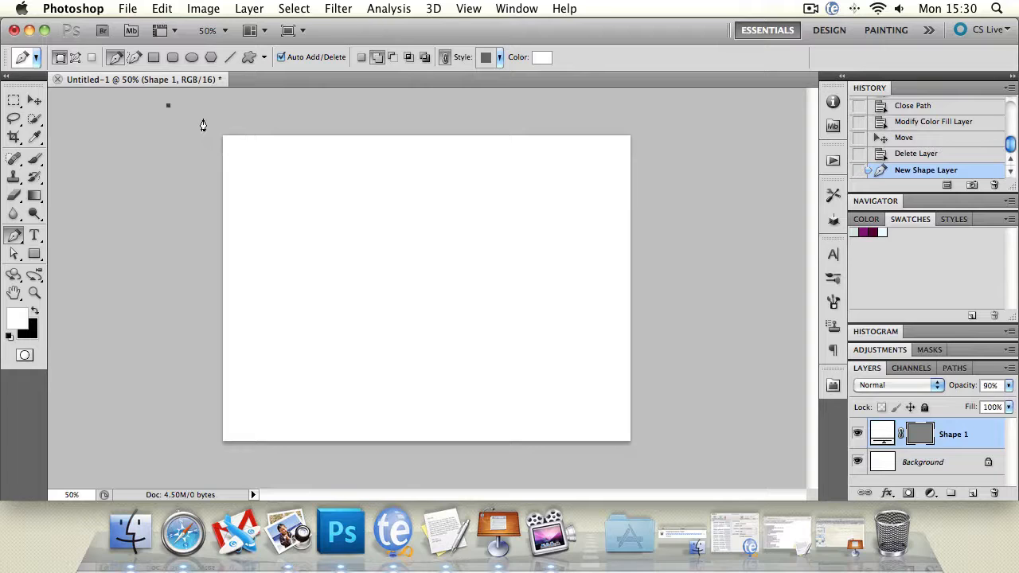
pyautogui.press('super+z')
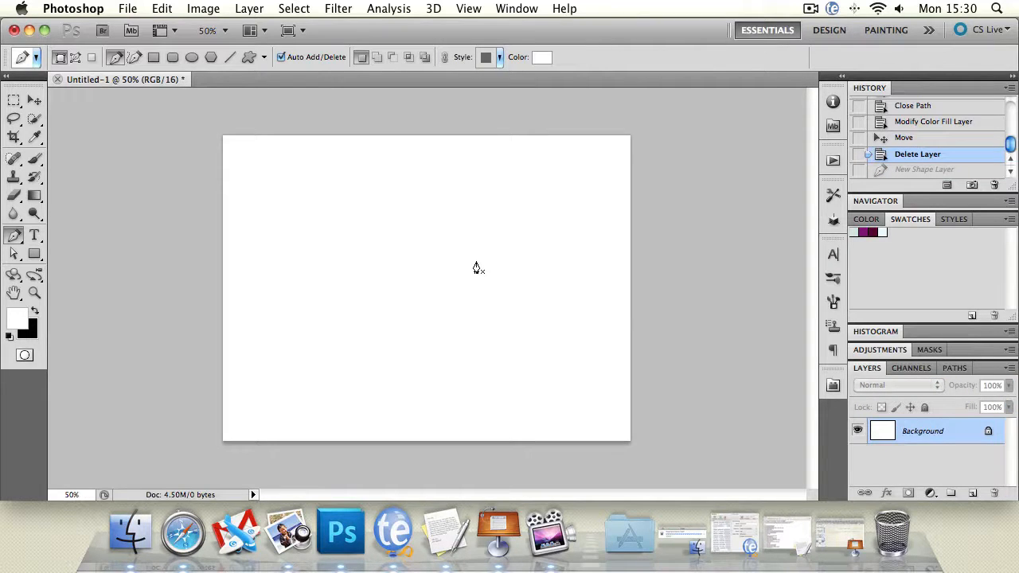
# Step: Draw an open shape path with two straight segments and one curved segment bending back toward the canvas's upper edge
pyautogui.click(277, 255)
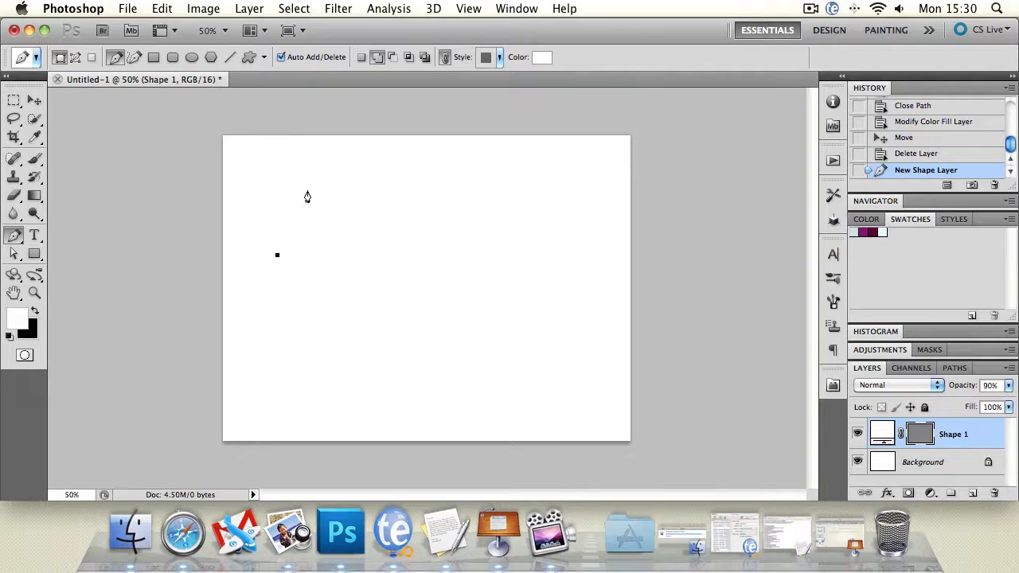
pyautogui.click(354, 188)
pyautogui.click(481, 189)
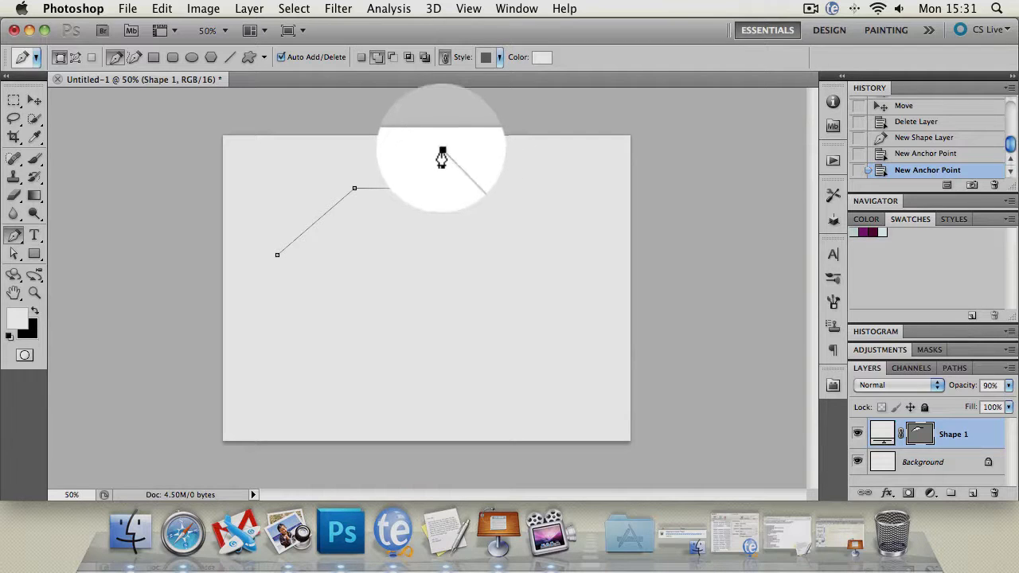
pyautogui.moveTo(443, 153); pyautogui.dragTo(372, 147)
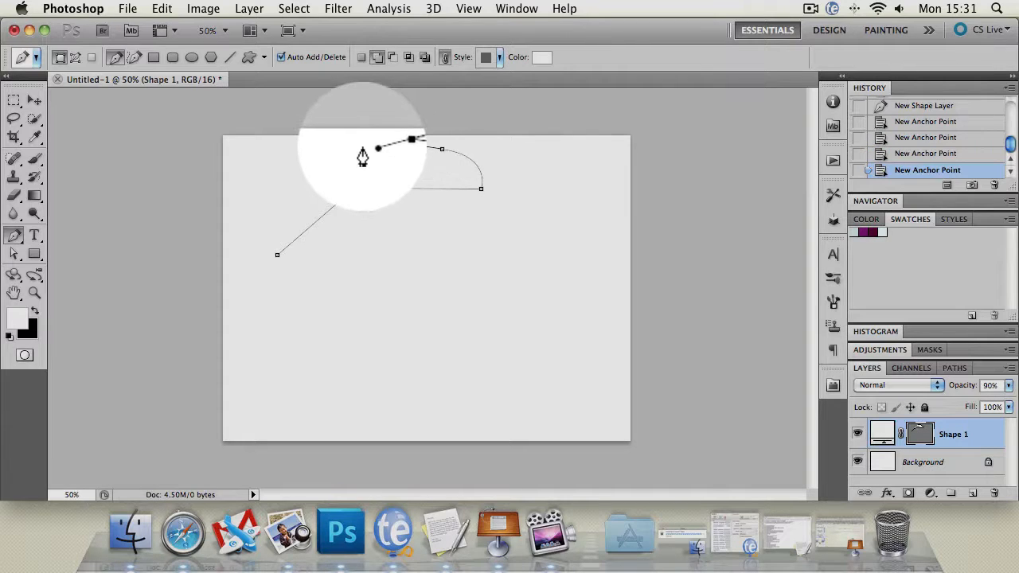
pyautogui.press('super+z')
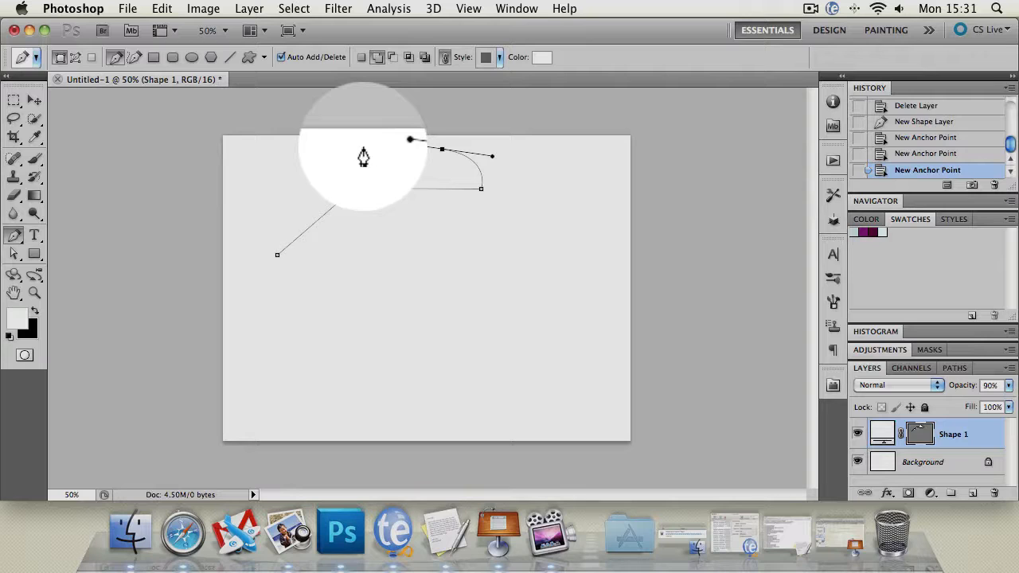
# Step: Try continuing the path from the curved anchor with another curve down toward the canvas's right side, and undo it
pyautogui.click(521, 189)
pyautogui.moveTo(521, 191); pyautogui.dragTo(541, 249)
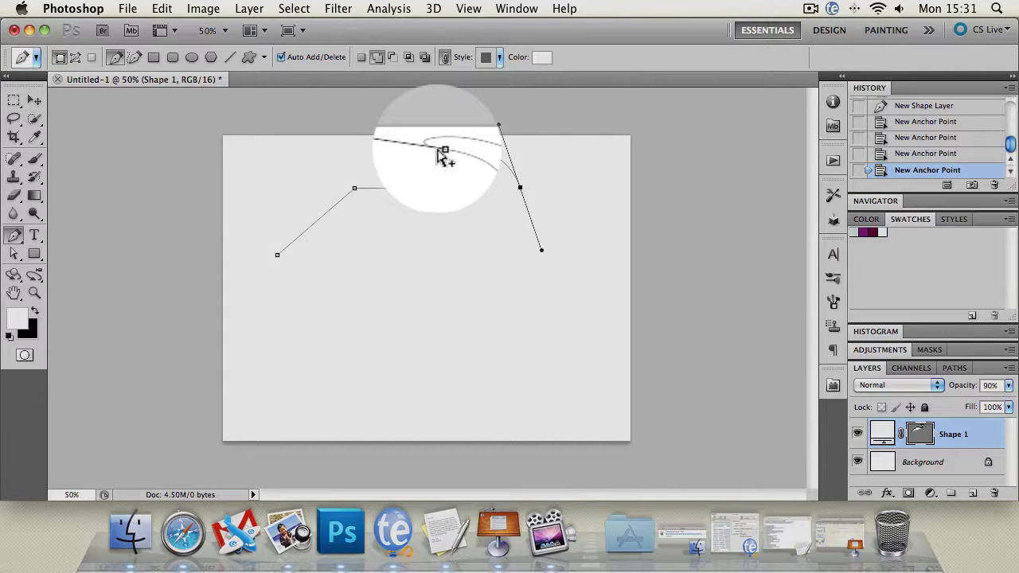
pyautogui.press('super+z')
# Step: Remove the outgoing direction handle from the path's last curved anchor, test a short curve from it, and undo that curve
pyautogui.moveTo(448, 159); pyautogui.dragTo(391, 151)
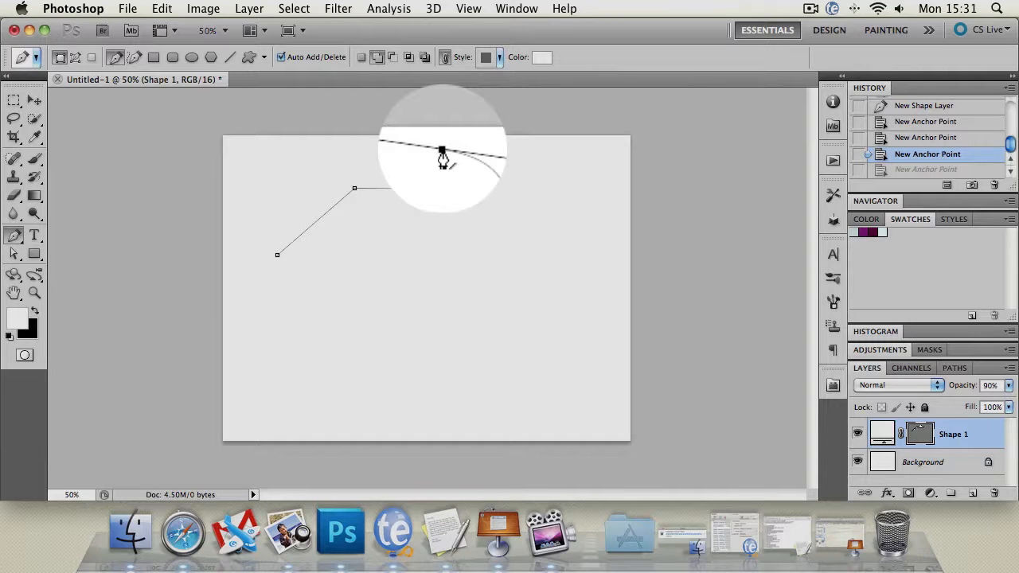
pyautogui.click(442, 151)
pyautogui.click(442, 151)
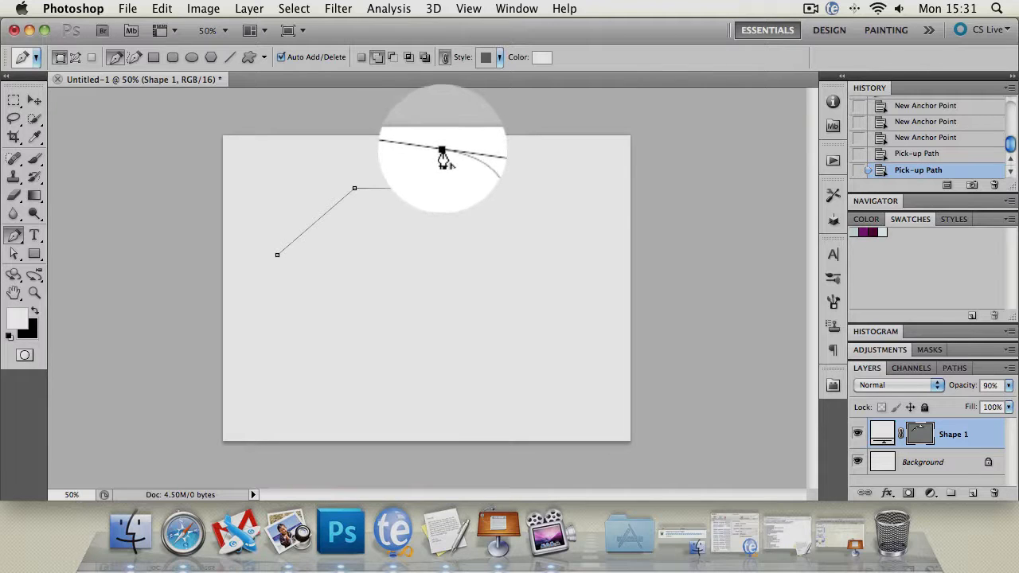
pyautogui.click(442, 151)
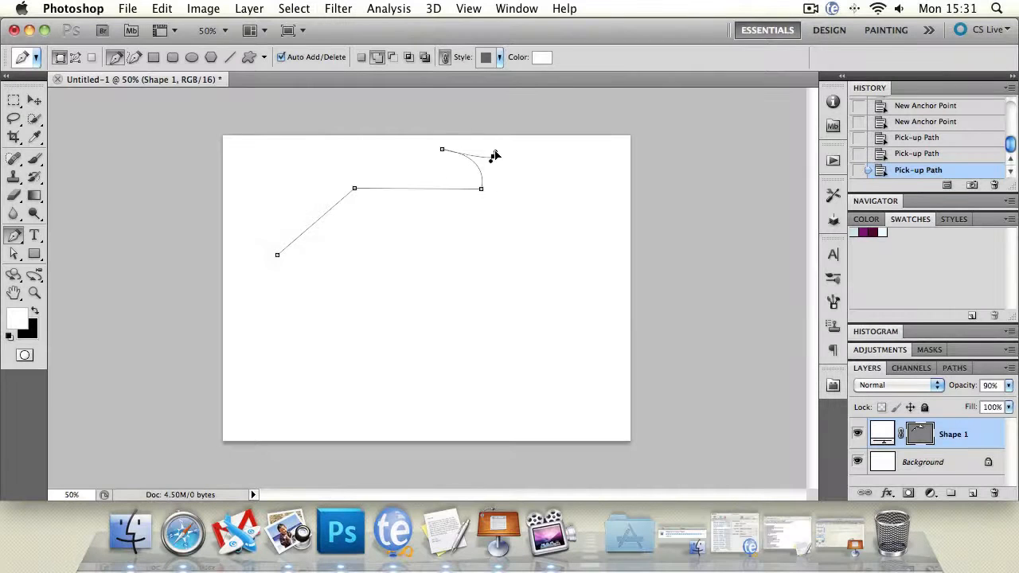
pyautogui.moveTo(494, 156)
pyautogui.mouseDown()
pyautogui.moveTo(494, 172)
pyautogui.moveTo(501, 167)
pyautogui.mouseUp()
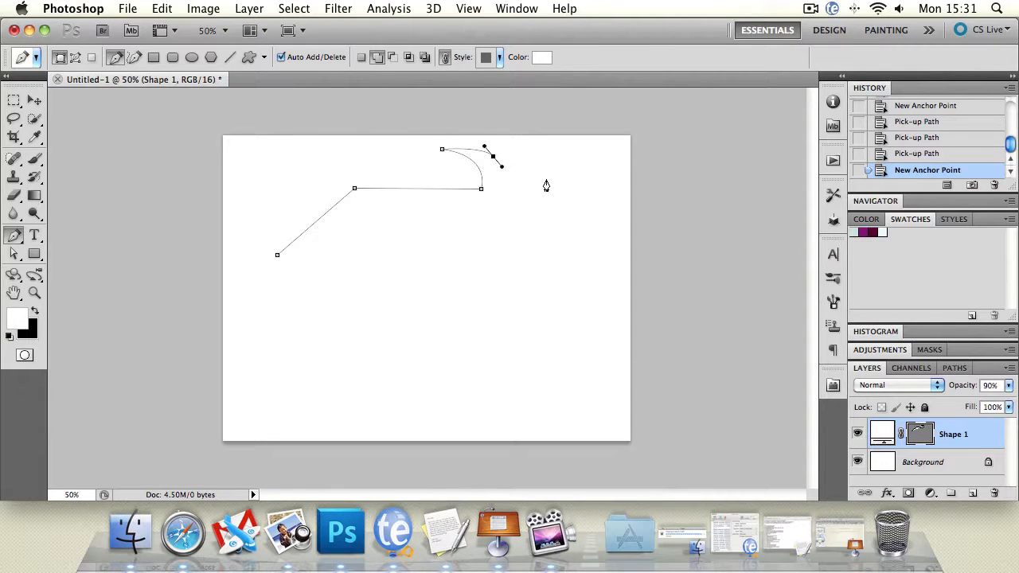
pyautogui.hotkey('ctrl', 'z')
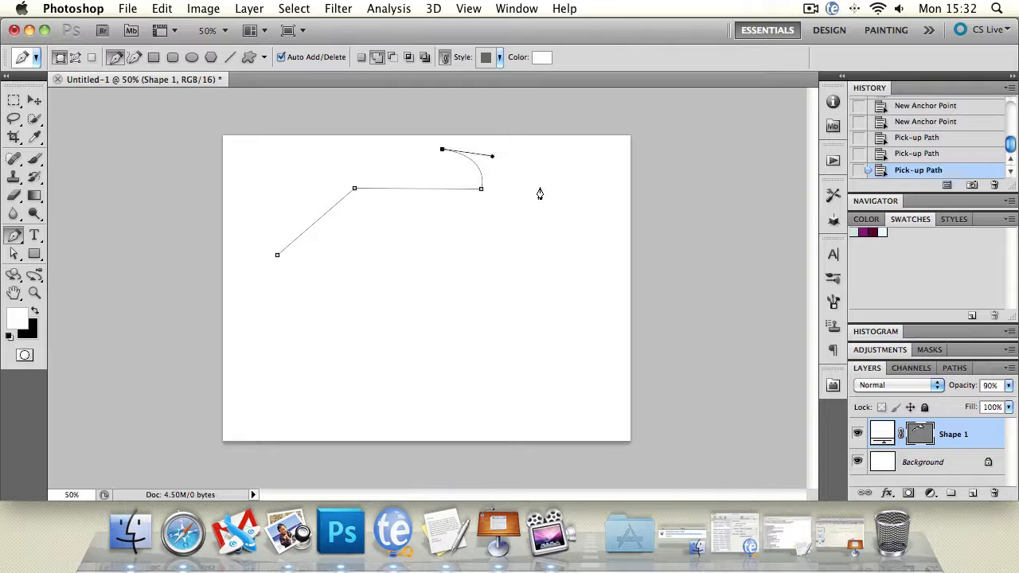
# Step: Continue the open path with two large curved segments and one short straight segment, undoing the first attempt at the straight one
pyautogui.moveTo(522, 188); pyautogui.dragTo(546, 241)
pyautogui.click(407, 296)
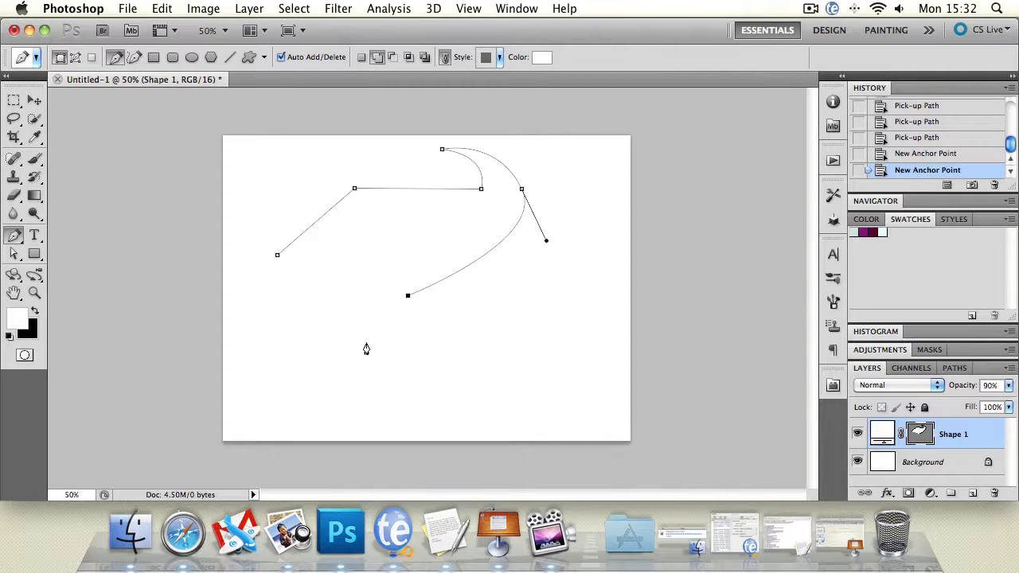
pyautogui.click(407, 351)
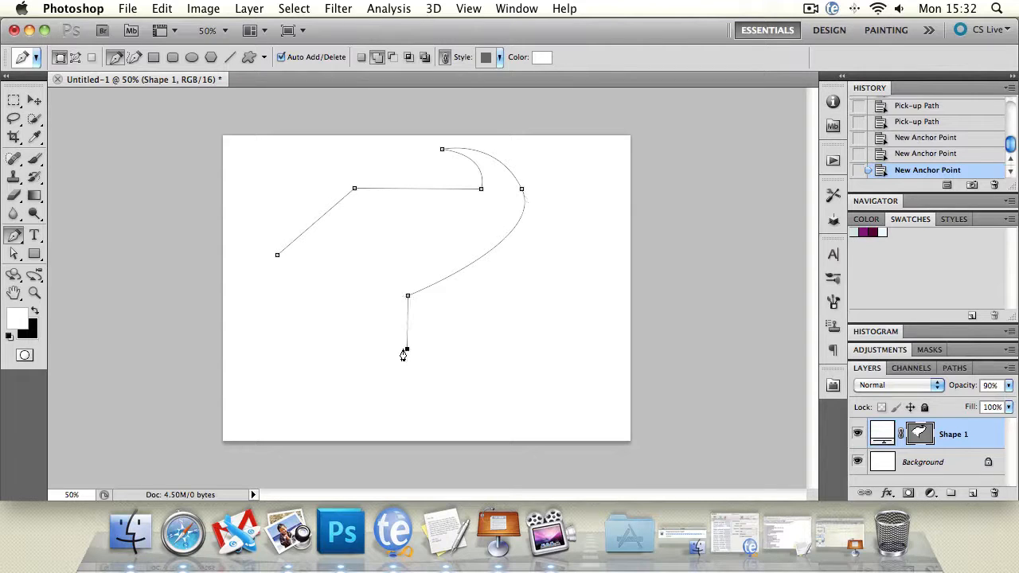
pyautogui.press('super+z')
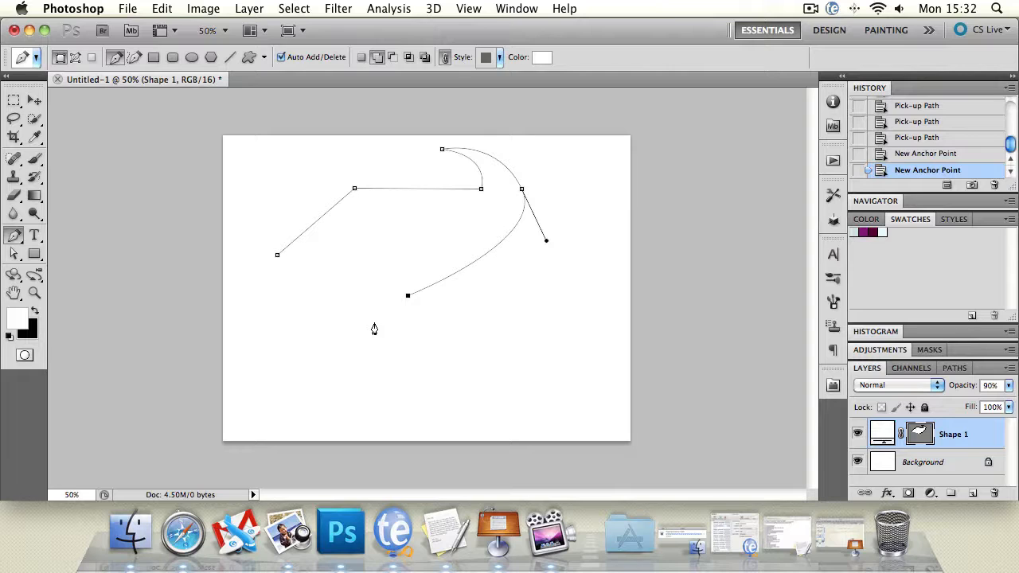
pyautogui.click(406, 335)
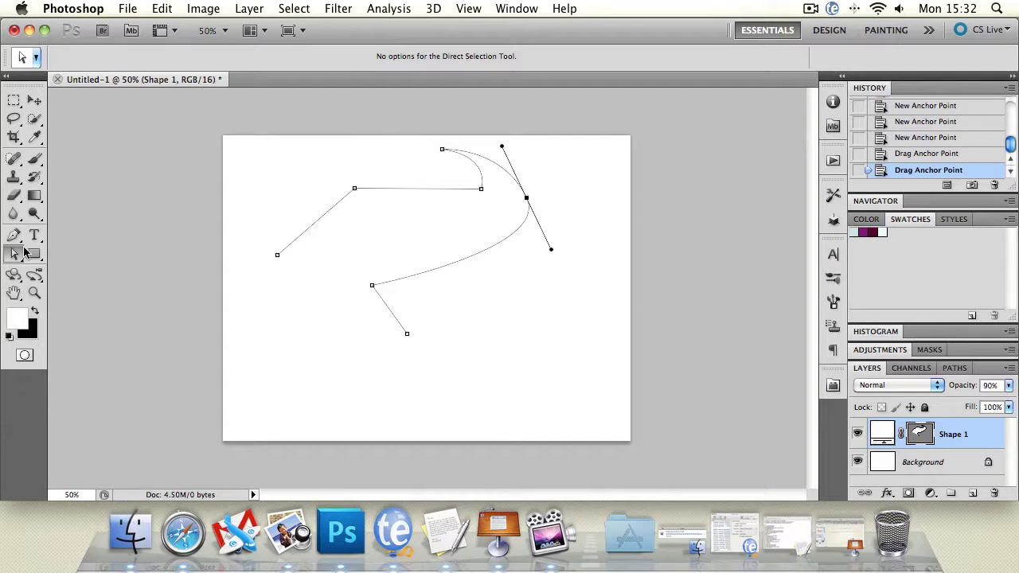
# Step: Reshape the path with the Direct Selection tool by moving several anchor points, including both endpoints, and adjusting the rightmost curve's lower direction handle
pyautogui.moveTo(16, 255); pyautogui.dragTo(50, 267)
pyautogui.click(52, 267)
pyautogui.moveTo(354, 192)
pyautogui.mouseDown()
pyautogui.moveTo(331, 173)
pyautogui.moveTo(365, 188)
pyautogui.mouseUp()
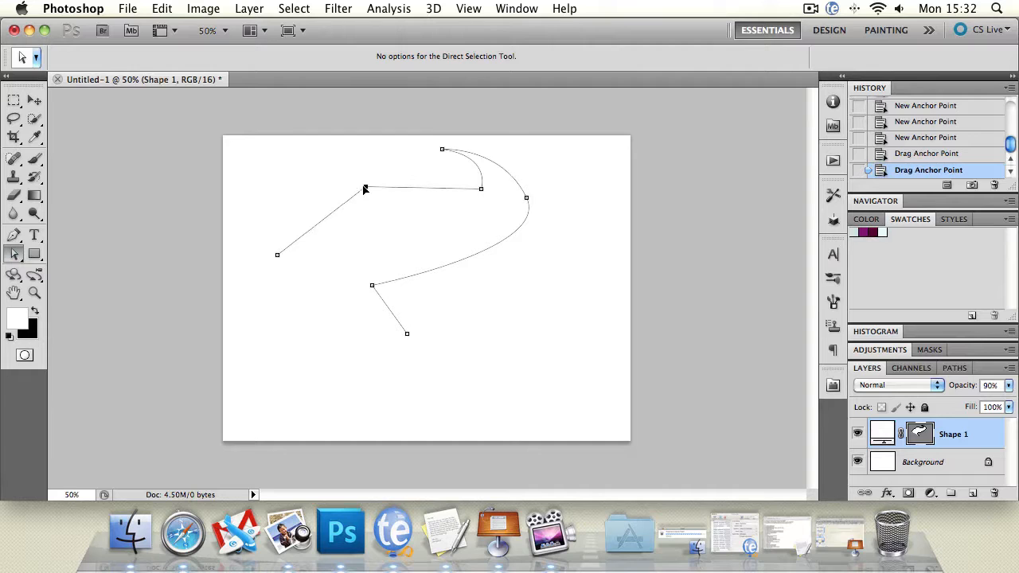
pyautogui.moveTo(441, 150); pyautogui.dragTo(387, 148)
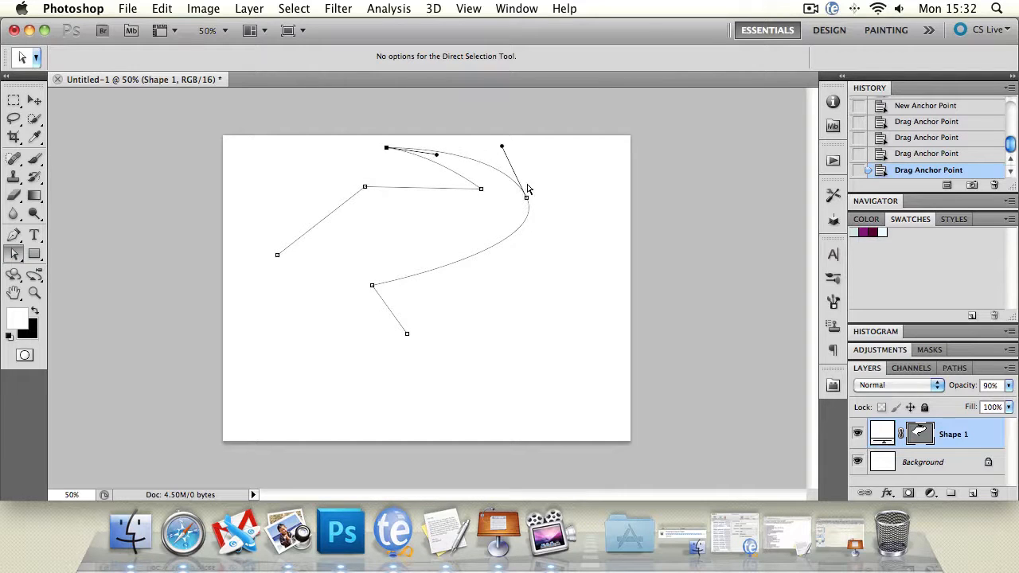
pyautogui.moveTo(526, 197); pyautogui.dragTo(560, 191)
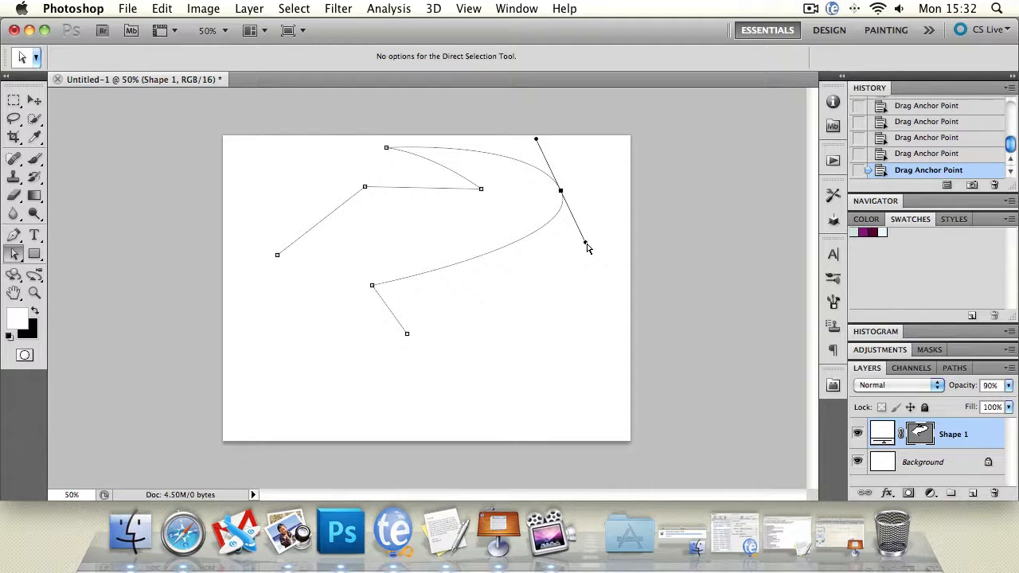
pyautogui.moveTo(587, 249)
pyautogui.mouseDown()
pyautogui.moveTo(552, 186)
pyautogui.moveTo(371, 269)
pyautogui.moveTo(676, 257)
pyautogui.moveTo(579, 254)
pyautogui.moveTo(584, 269)
pyautogui.mouseUp()
pyautogui.moveTo(411, 335); pyautogui.dragTo(272, 307)
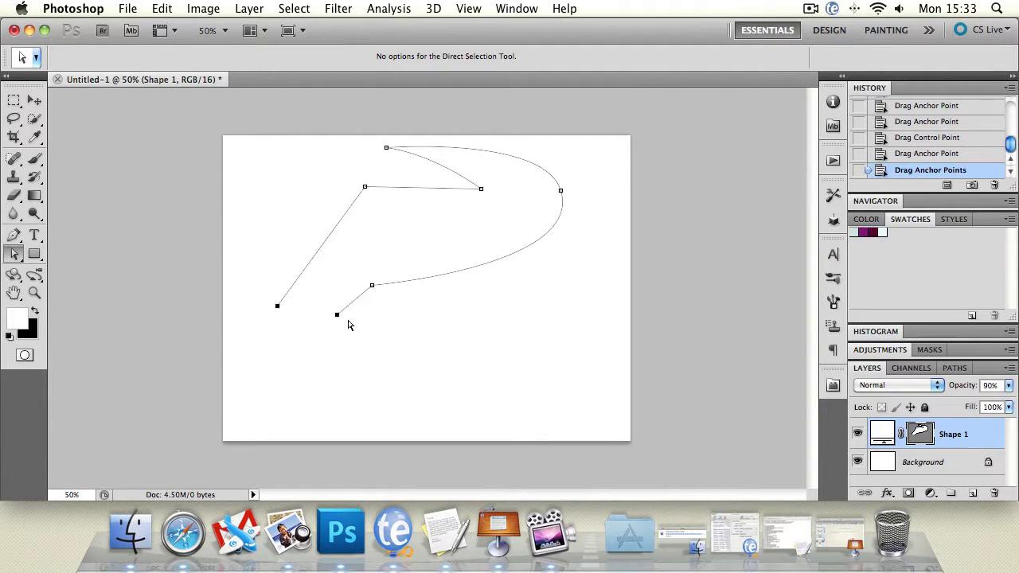
# Step: Delete the whole Shape 1 layer
pyautogui.click(34, 100)
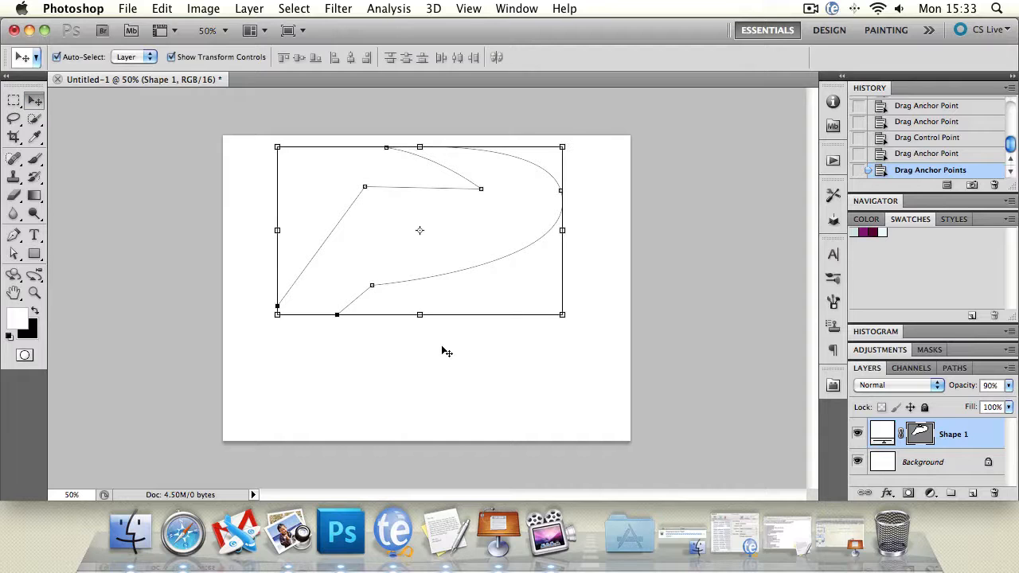
pyautogui.press('BackSpace')
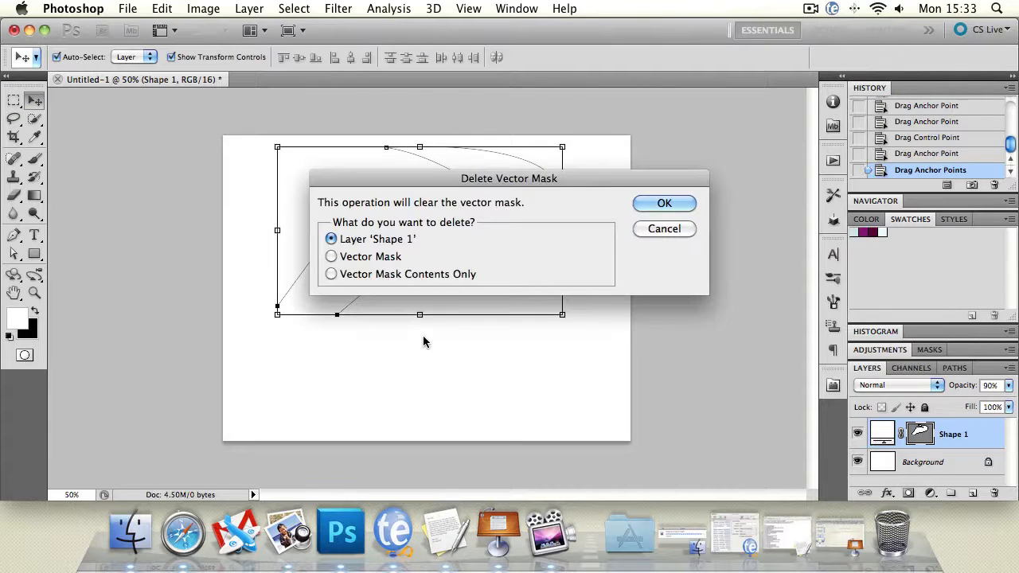
pyautogui.press('Return')
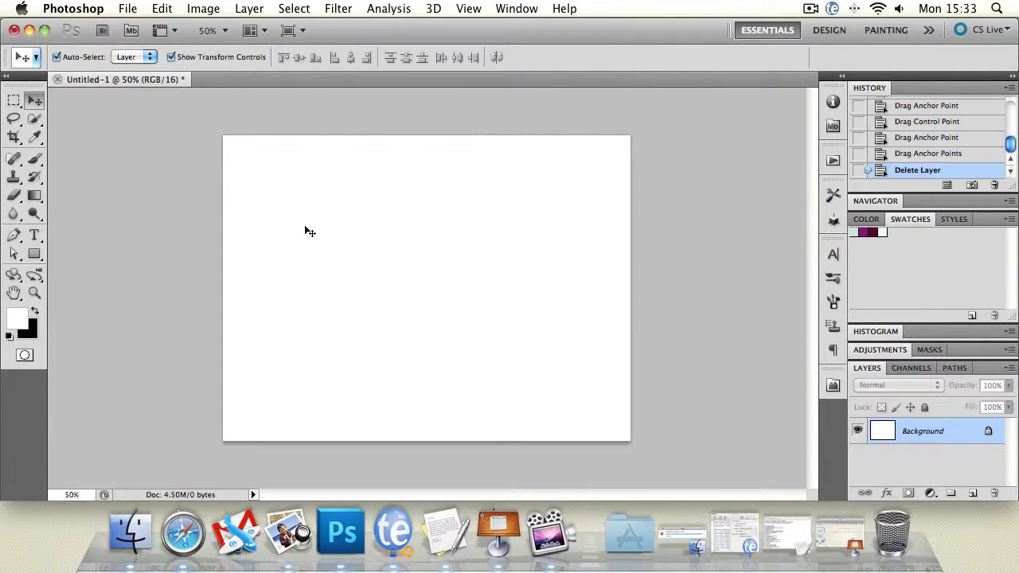
# Step: Open the image defender.psd from the photoshop folder
pyautogui.click(15, 234)
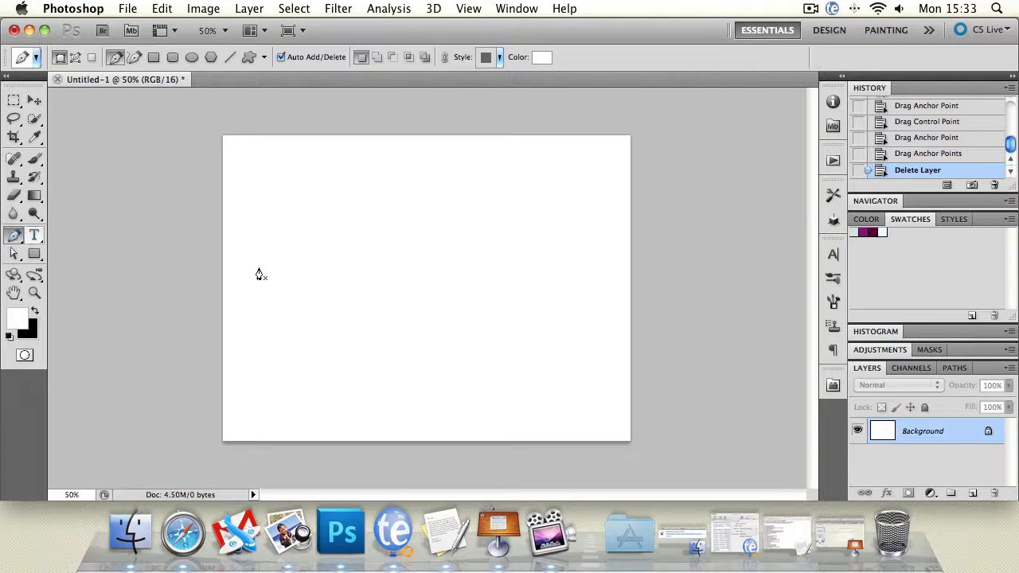
pyautogui.click(128, 9)
pyautogui.click(148, 43)
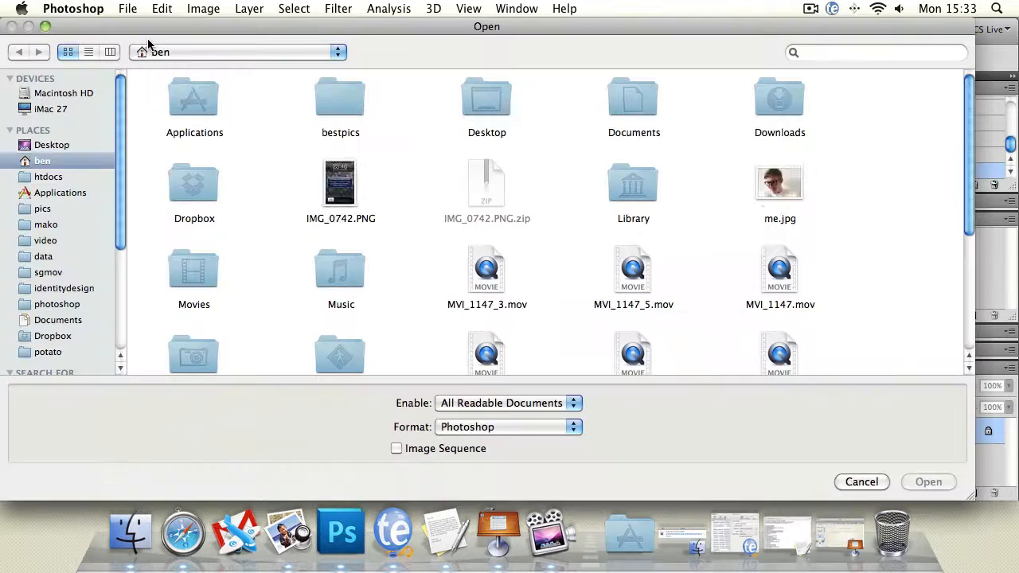
pyautogui.click(58, 304)
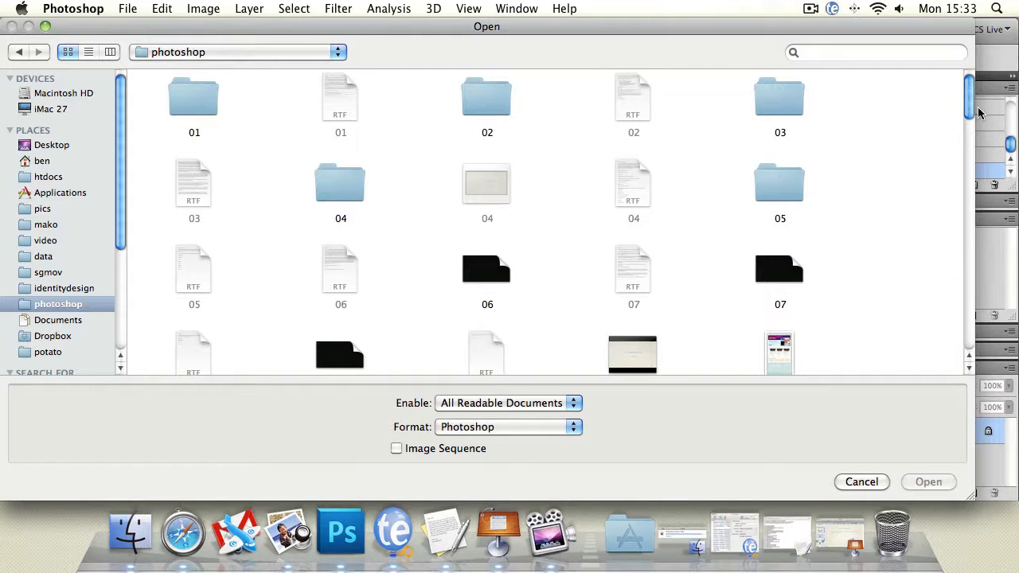
pyautogui.moveTo(969, 111); pyautogui.dragTo(968, 198)
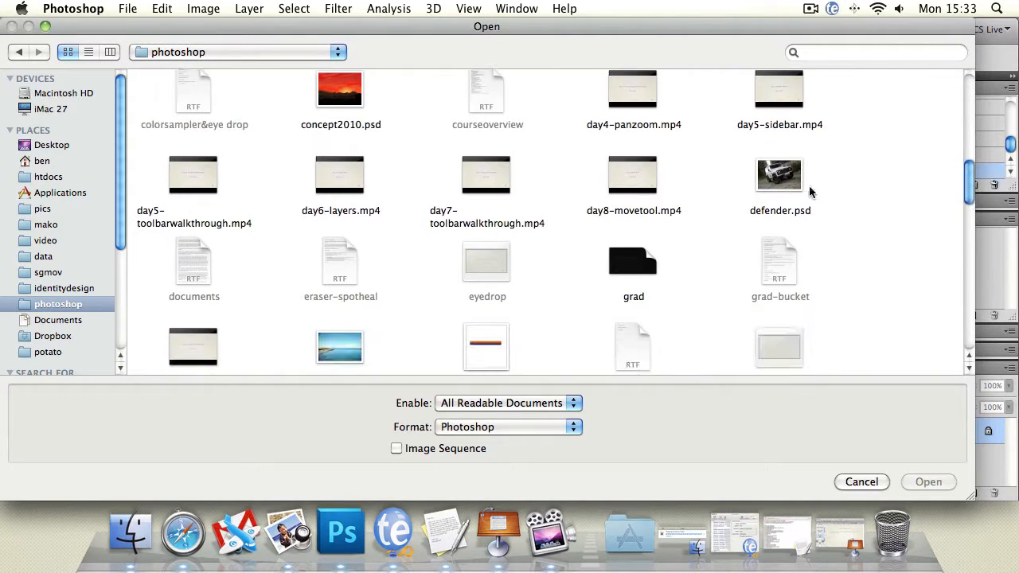
pyautogui.doubleClick(772, 184)
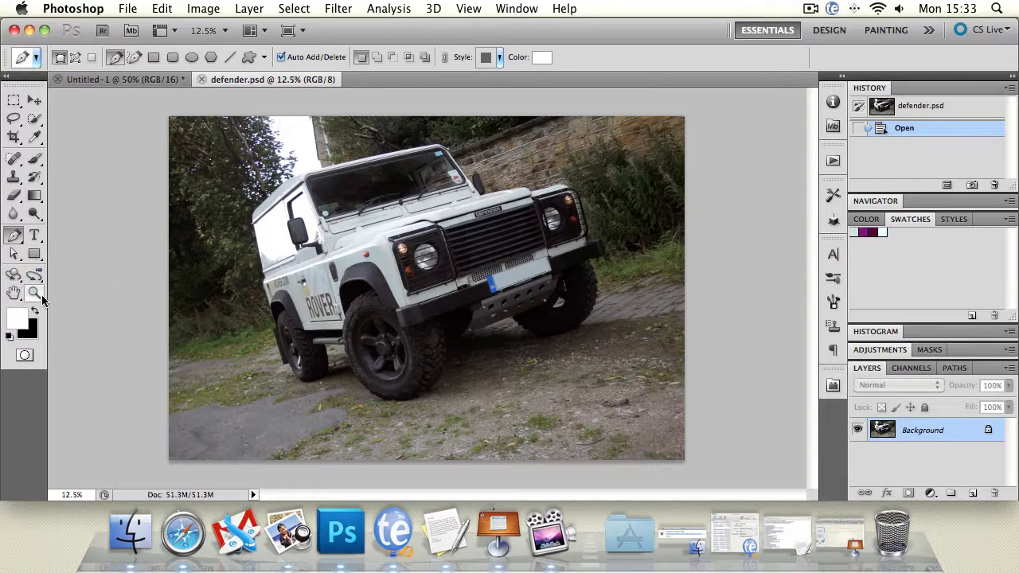
# Step: Convert the locked Background layer into a regular layer with the default settings
pyautogui.click(35, 293)
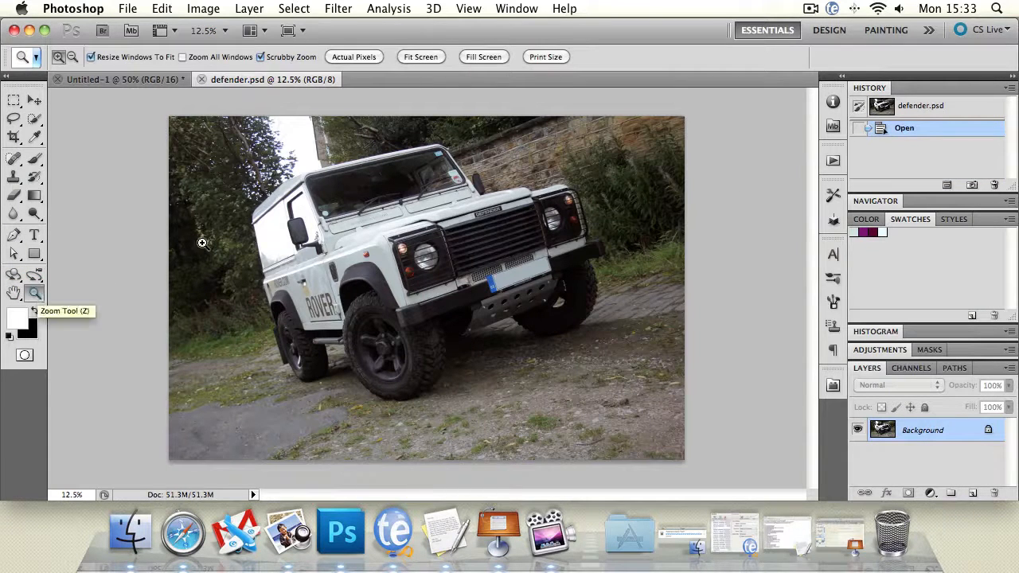
pyautogui.doubleClick(978, 434)
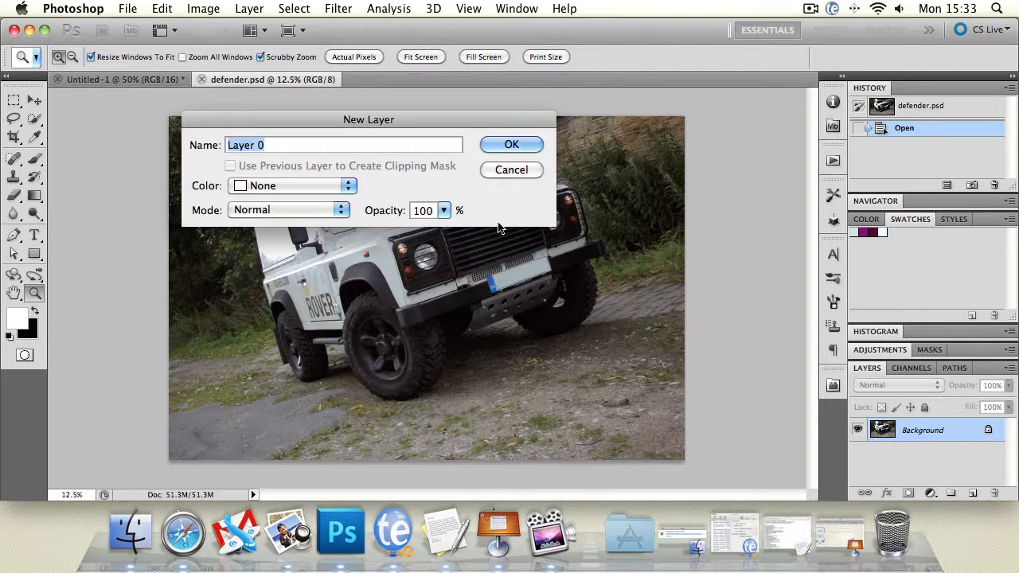
pyautogui.click(512, 144)
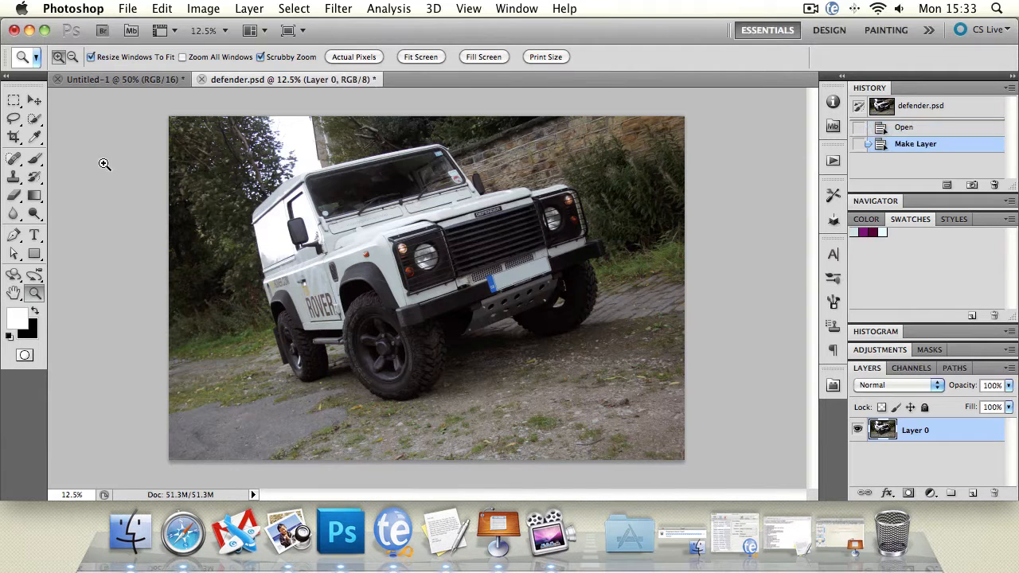
# Step: Set the Pen tool to Paths mode for tracing the vehicle from its rear roof corner
pyautogui.click(303, 262)
pyautogui.click(402, 259)
pyautogui.click(394, 262)
pyautogui.click(392, 262)
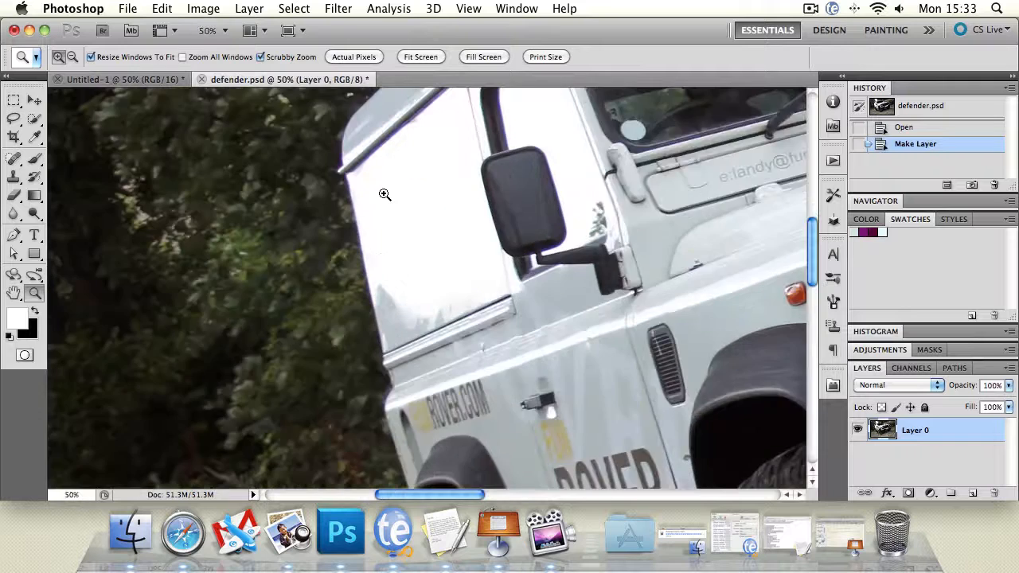
pyautogui.click(389, 196)
pyautogui.click(14, 293)
pyautogui.moveTo(252, 234); pyautogui.dragTo(243, 303)
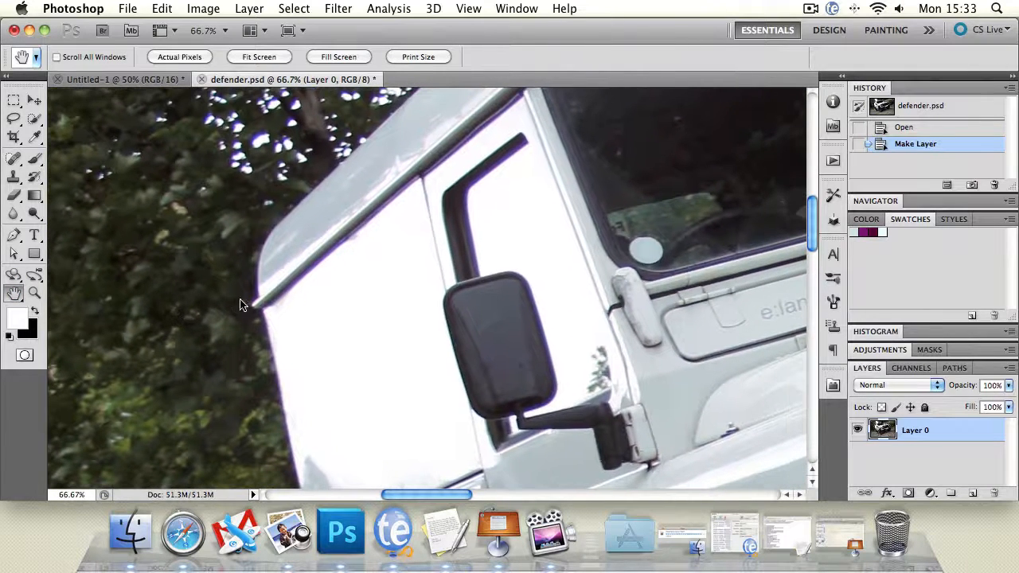
pyautogui.click(14, 235)
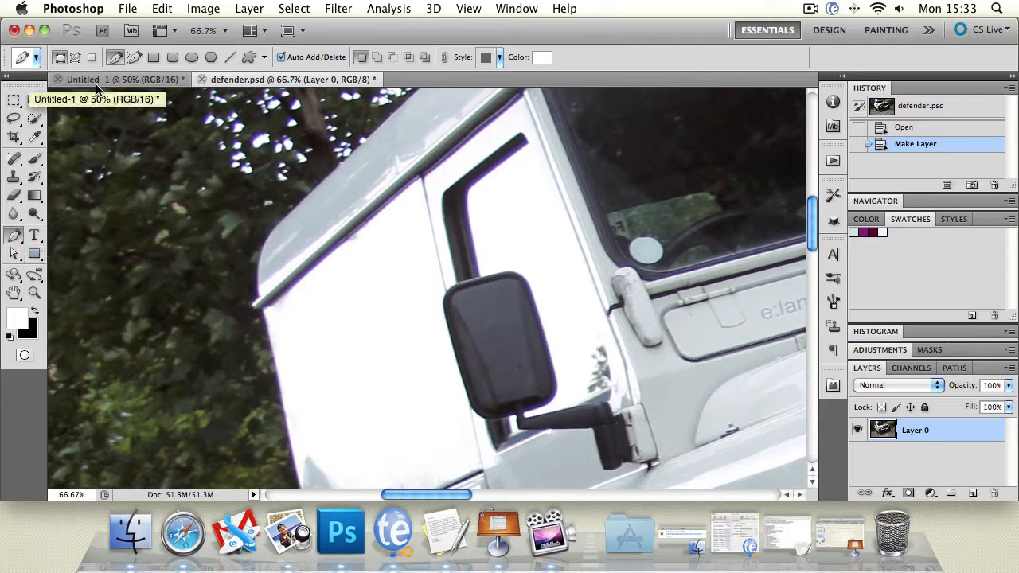
pyautogui.click(59, 57)
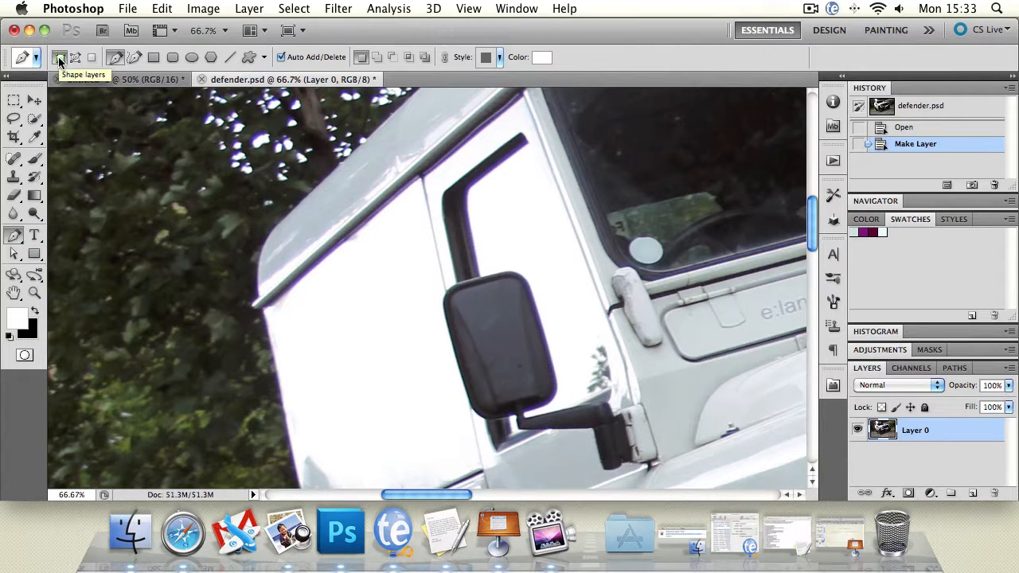
pyautogui.click(14, 293)
pyautogui.moveTo(169, 251); pyautogui.dragTo(101, 316)
pyautogui.moveTo(197, 245); pyautogui.dragTo(224, 190)
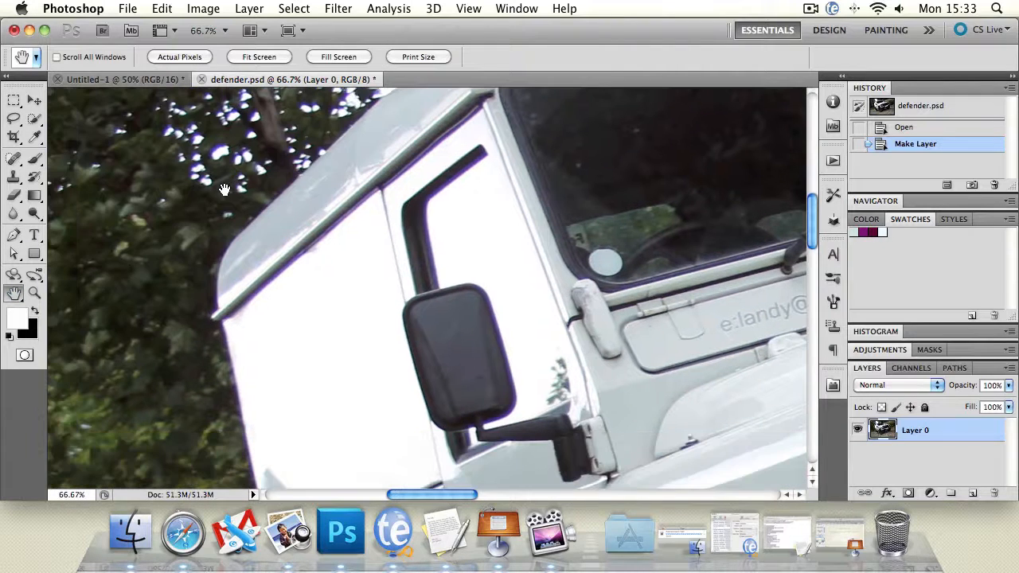
pyautogui.click(13, 234)
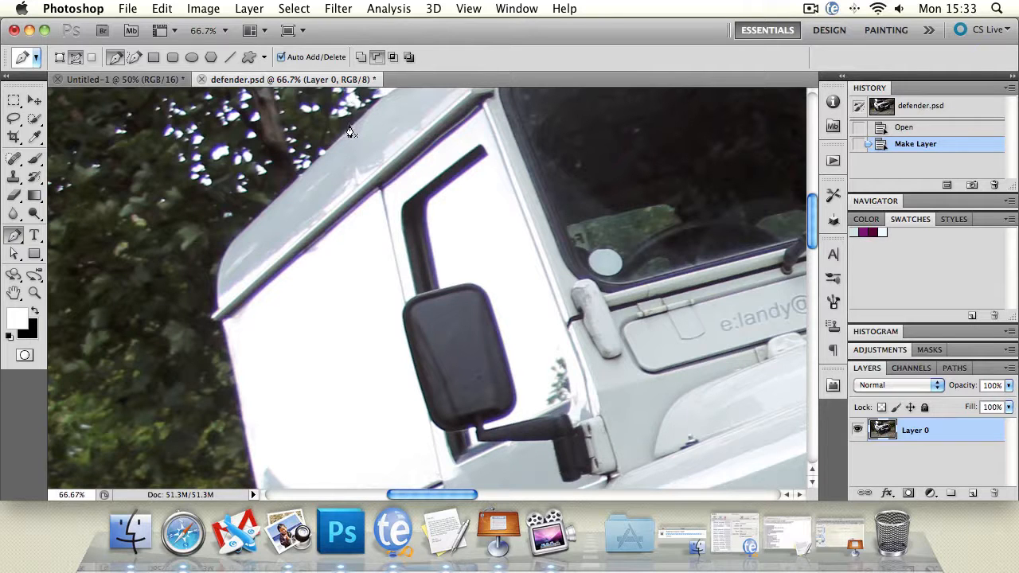
# Step: Trace a straight segment along the vehicle's roof edge and a curve around its rear corner, removing the last anchor's outgoing direction handle
pyautogui.click(349, 127)
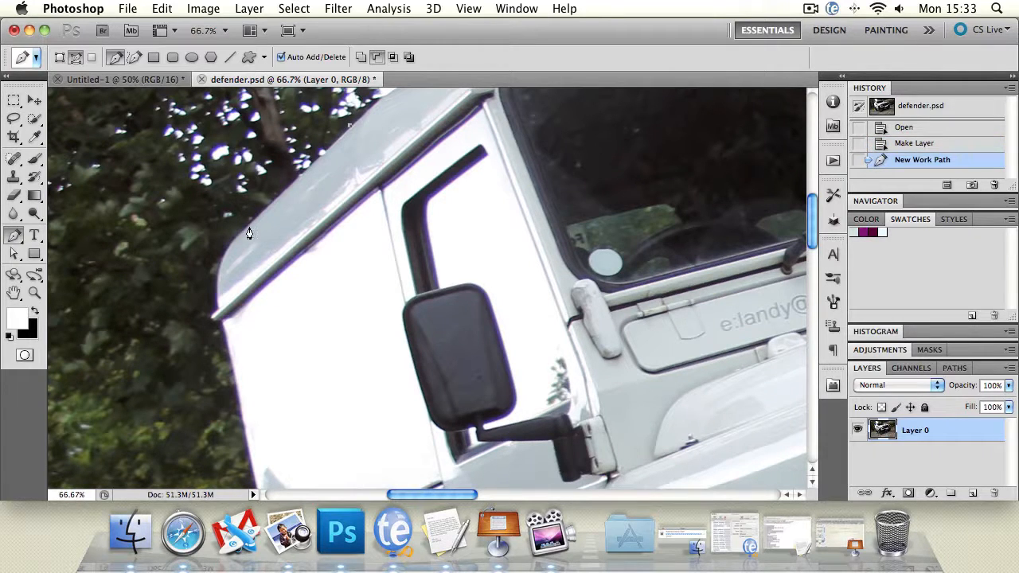
pyautogui.click(241, 232)
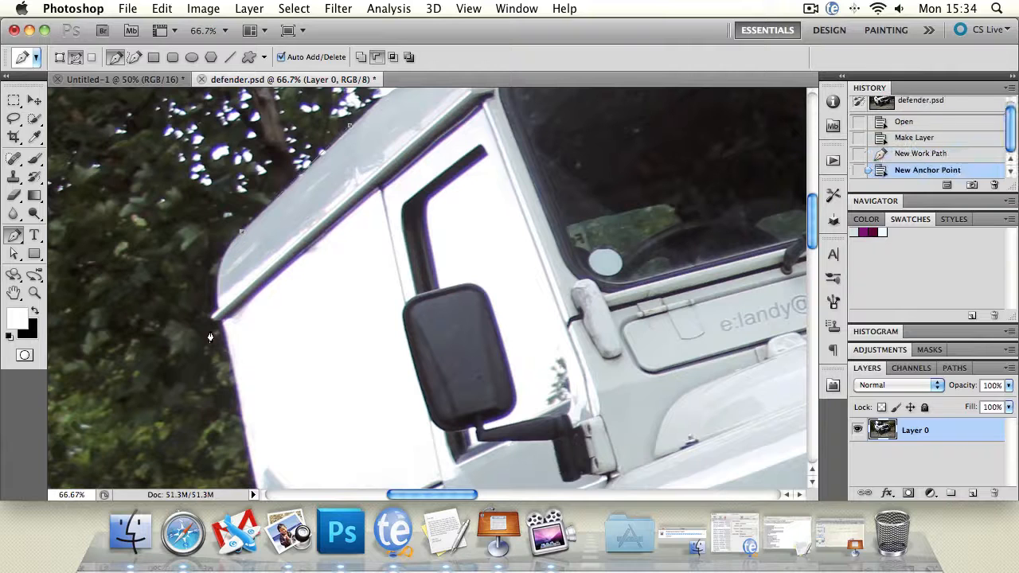
pyautogui.moveTo(218, 310); pyautogui.dragTo(225, 365)
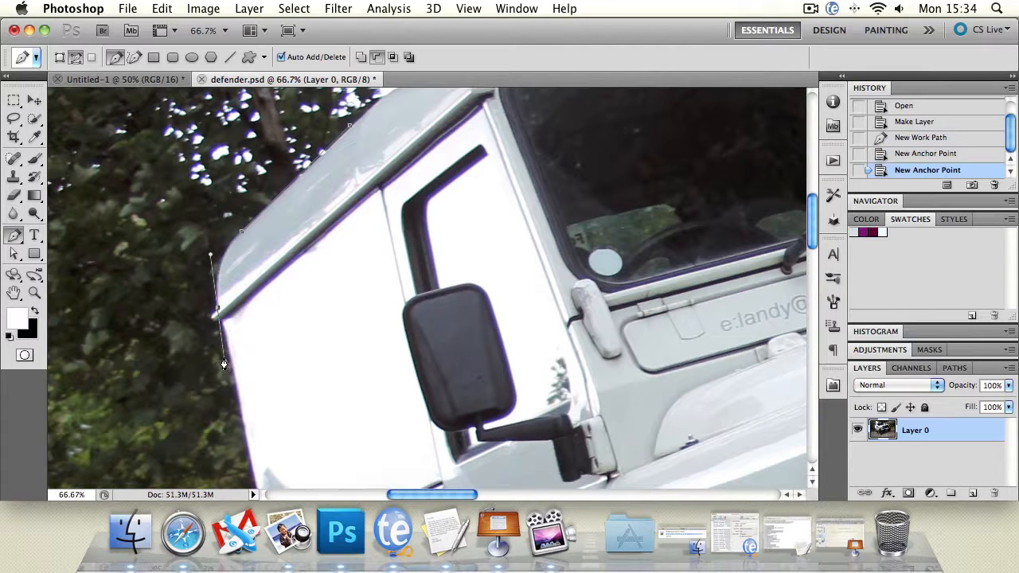
pyautogui.keyDown('alt'); pyautogui.click(217, 310); pyautogui.keyUp('alt')
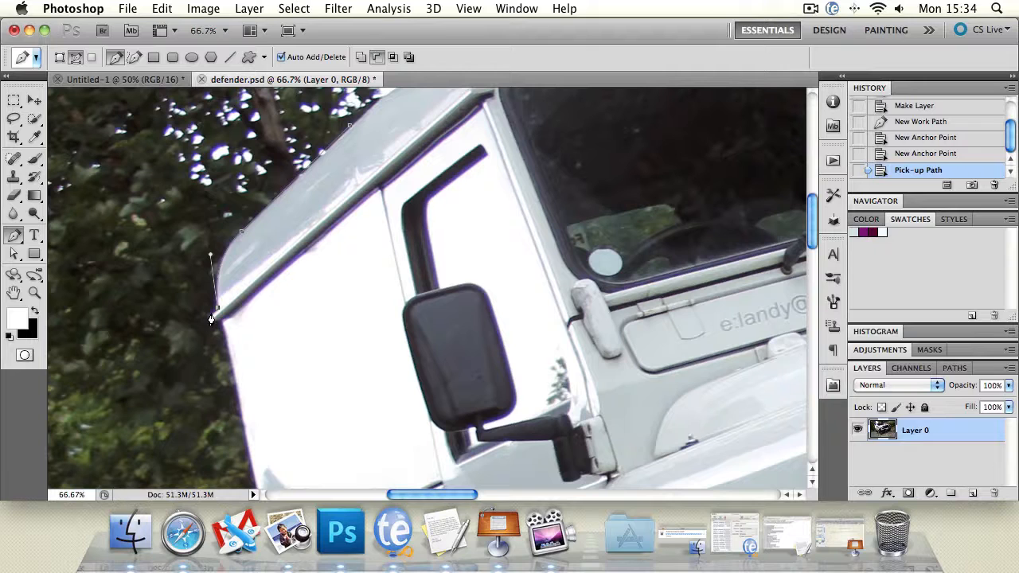
# Step: Continue the path with short straight segments around the small protruding lip at the roof's rear corner
pyautogui.click(210, 318)
pyautogui.click(212, 319)
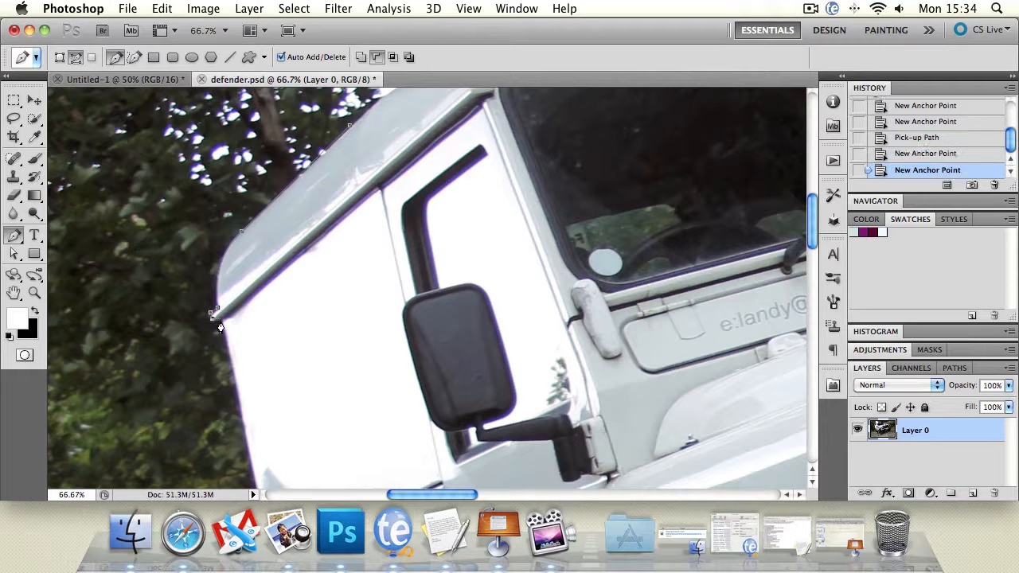
pyautogui.click(222, 322)
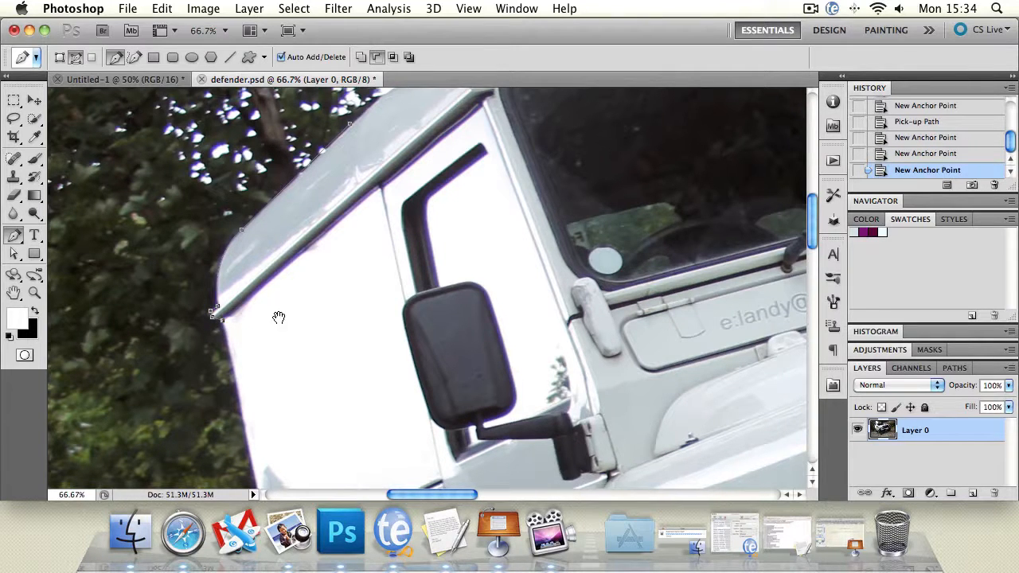
# Step: Extend the path down the vehicle's rear side edge, past the trim below the side panel, to the body's shoulder line
pyautogui.moveTo(275, 318); pyautogui.dragTo(269, 143)
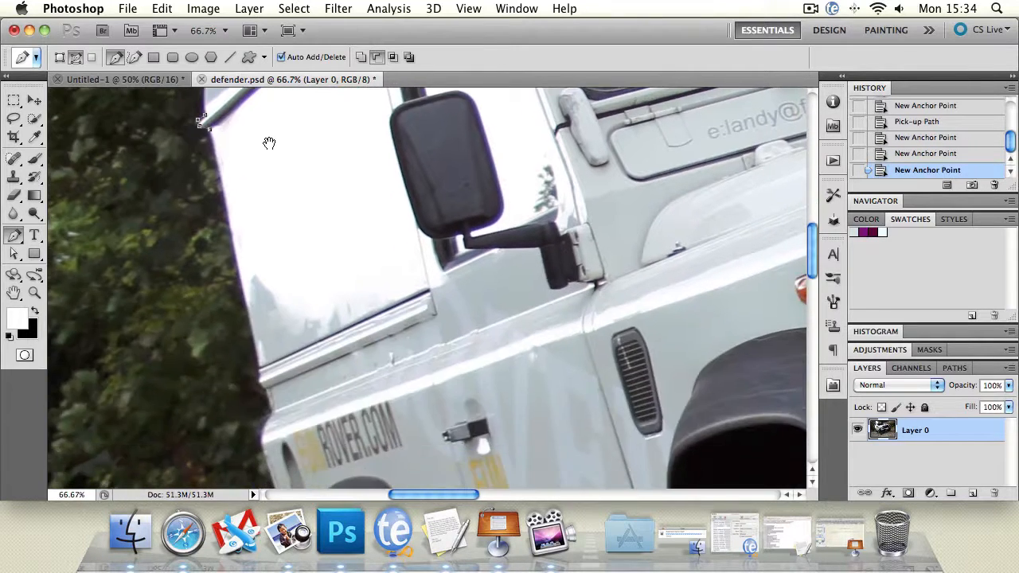
pyautogui.click(262, 373)
pyautogui.click(258, 374)
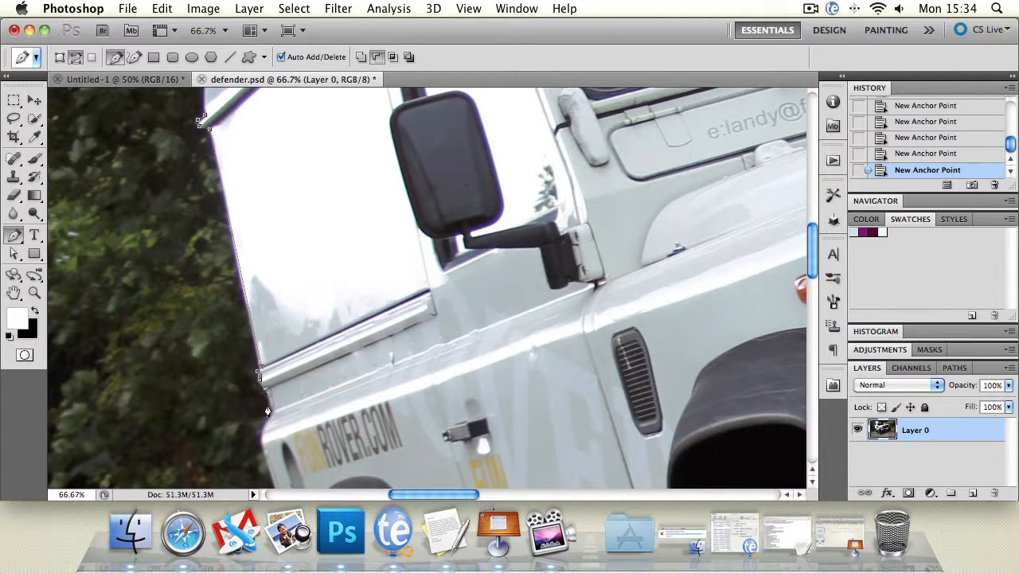
pyautogui.moveTo(276, 408); pyautogui.dragTo(233, 295)
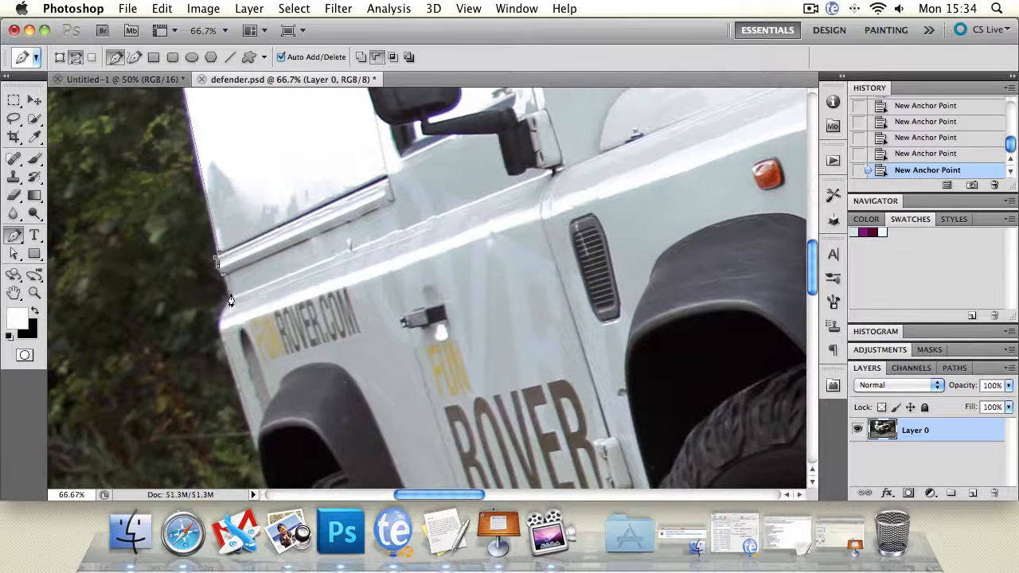
pyautogui.click(226, 298)
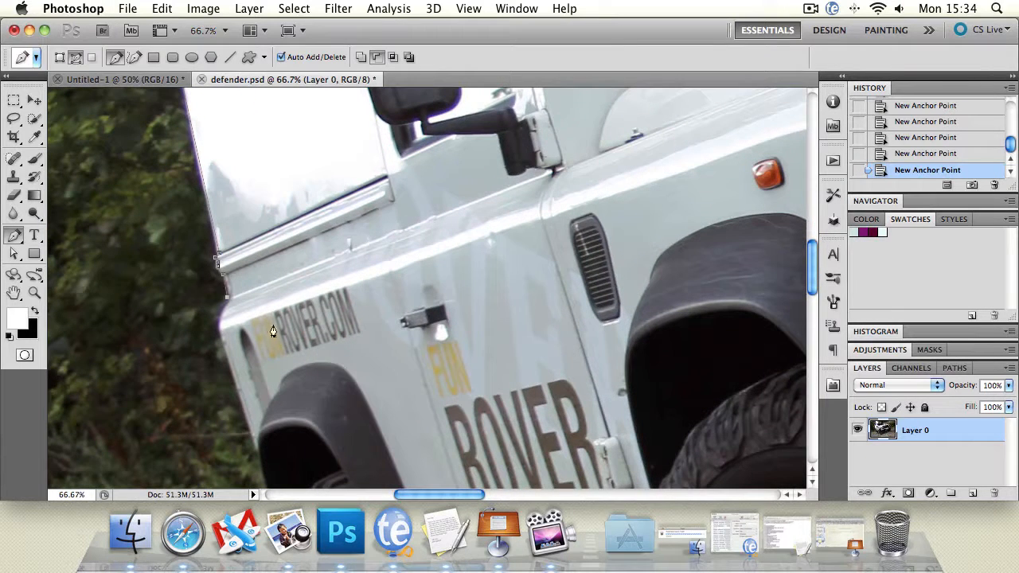
# Step: Continue the path down the lower rear body edge, curve it over the rear wheel arch, and close it at the starting anchor on the roof edge
pyautogui.click(216, 307)
pyautogui.moveTo(212, 326); pyautogui.dragTo(220, 335)
pyautogui.click(255, 459)
pyautogui.moveTo(268, 432); pyautogui.dragTo(315, 431)
pyautogui.moveTo(325, 213); pyautogui.dragTo(343, 354)
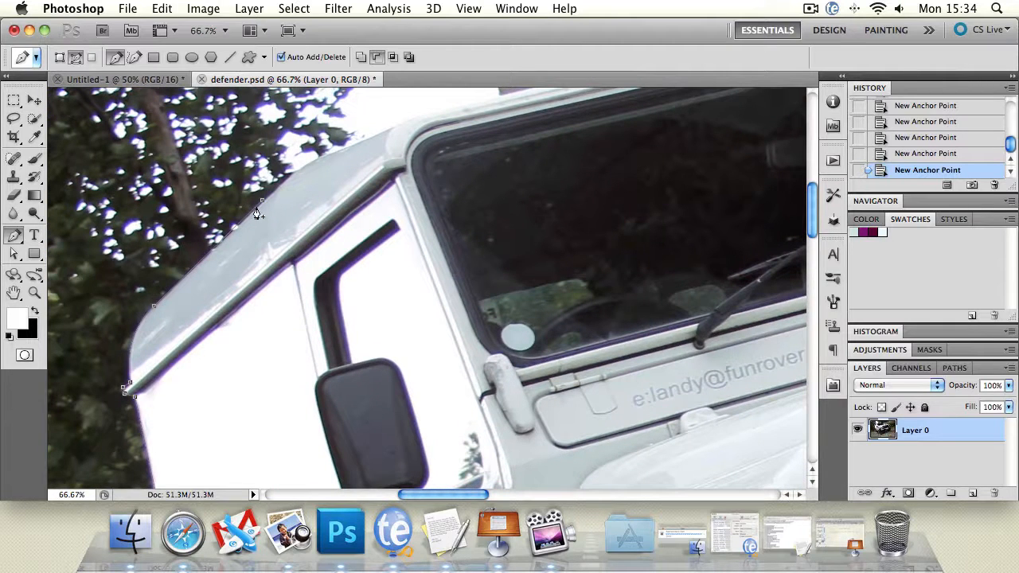
pyautogui.click(261, 203)
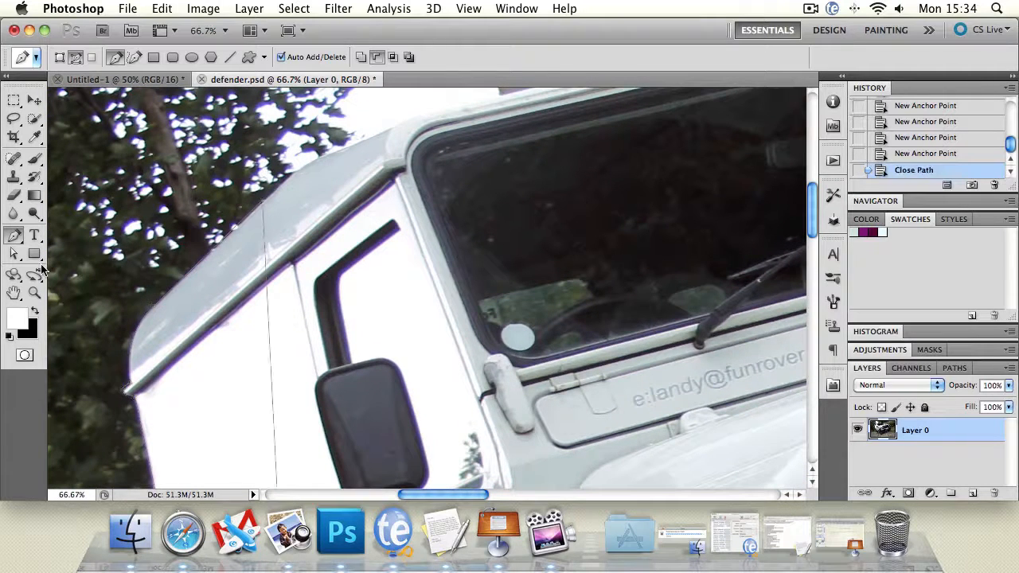
# Step: Select the whole closed path with the Path Selection tool and shift it slightly against the vehicle
pyautogui.doubleClick(35, 293)
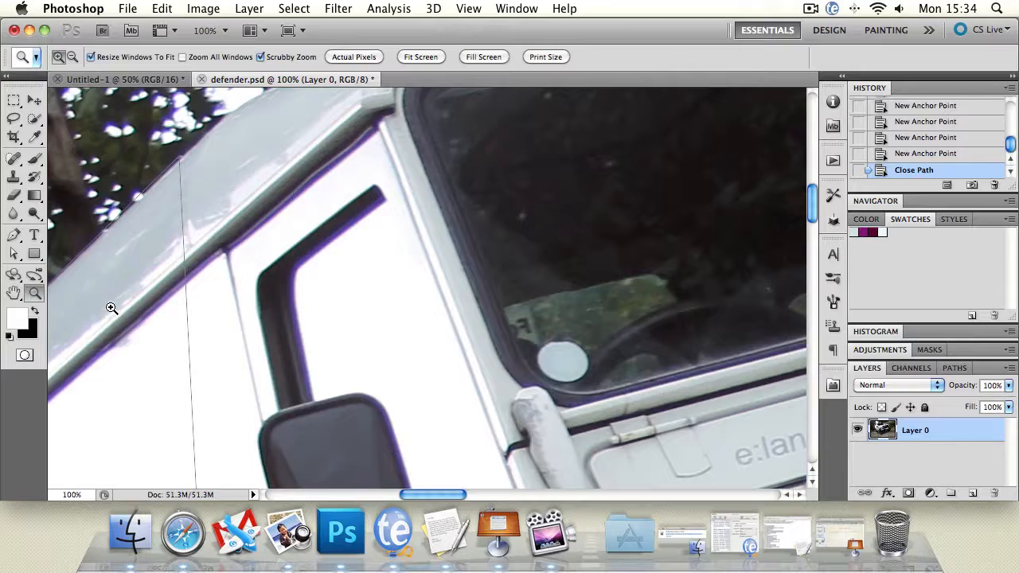
pyautogui.keyDown('alt'); pyautogui.click(160, 310); pyautogui.keyUp('alt')
pyautogui.keyDown('alt'); pyautogui.click(160, 312); pyautogui.keyUp('alt')
pyautogui.keyDown('alt'); pyautogui.click(159, 331); pyautogui.keyUp('alt')
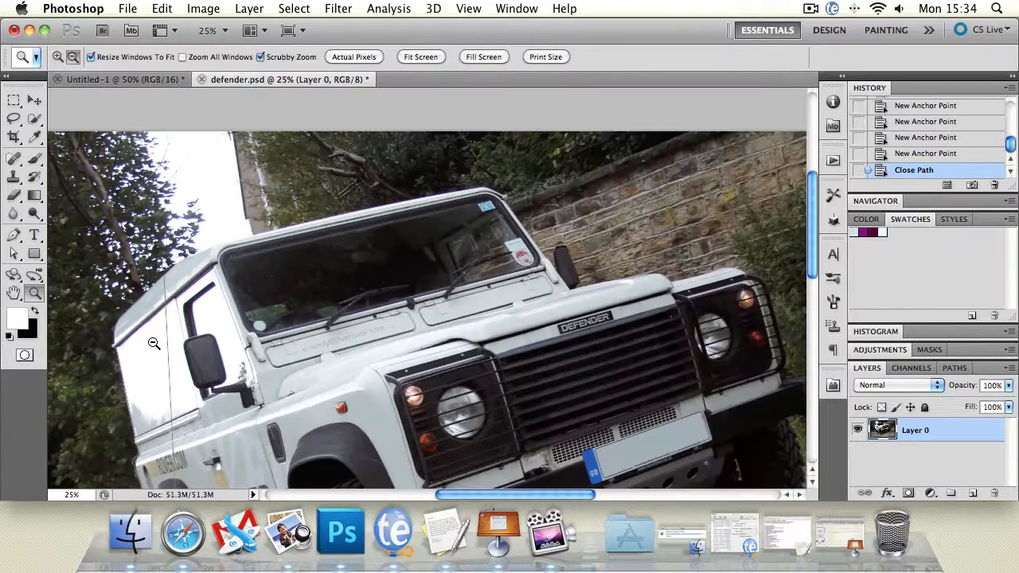
pyautogui.keyDown('alt'); pyautogui.click(154, 342); pyautogui.keyUp('alt')
pyautogui.click(144, 383)
pyautogui.click(143, 383)
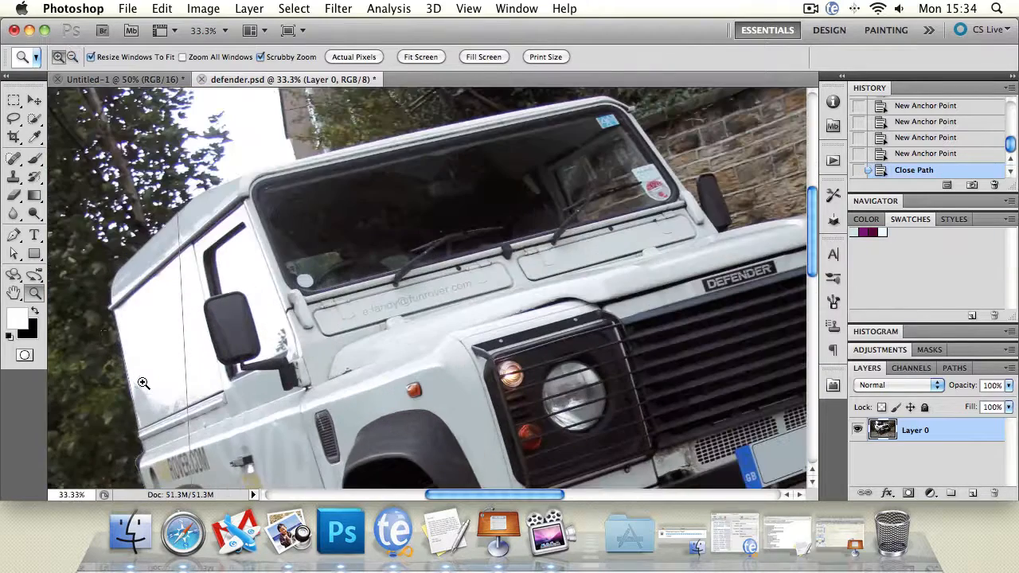
pyautogui.click(15, 254)
pyautogui.click(43, 251)
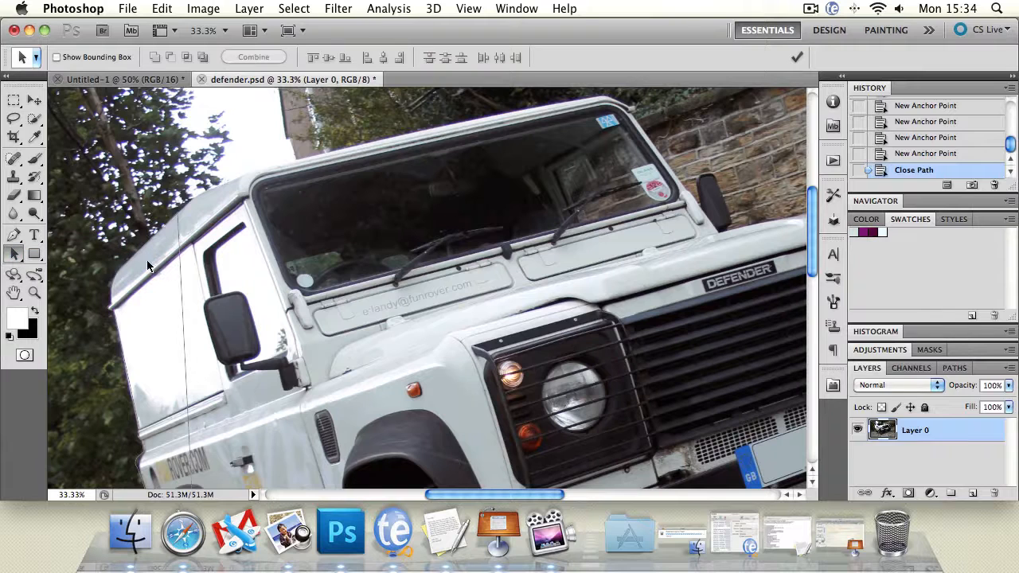
pyautogui.click(167, 271)
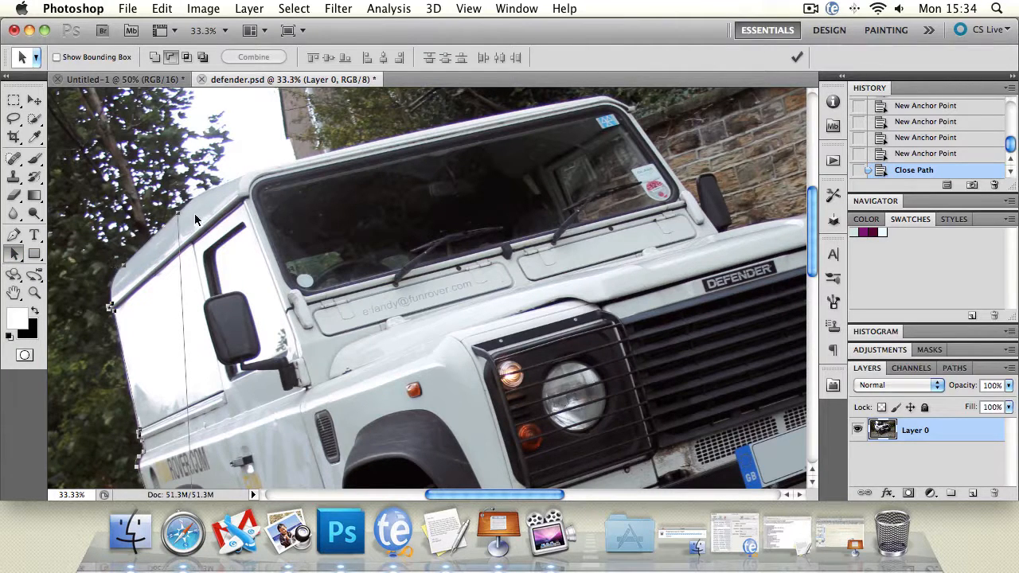
pyautogui.moveTo(177, 214); pyautogui.dragTo(175, 214)
# Step: Adjust the path with the Direct Selection tool, moving it slightly by its roof-edge anchor and by the anchor at the rear roof lip
pyautogui.moveTo(16, 253); pyautogui.dragTo(76, 269)
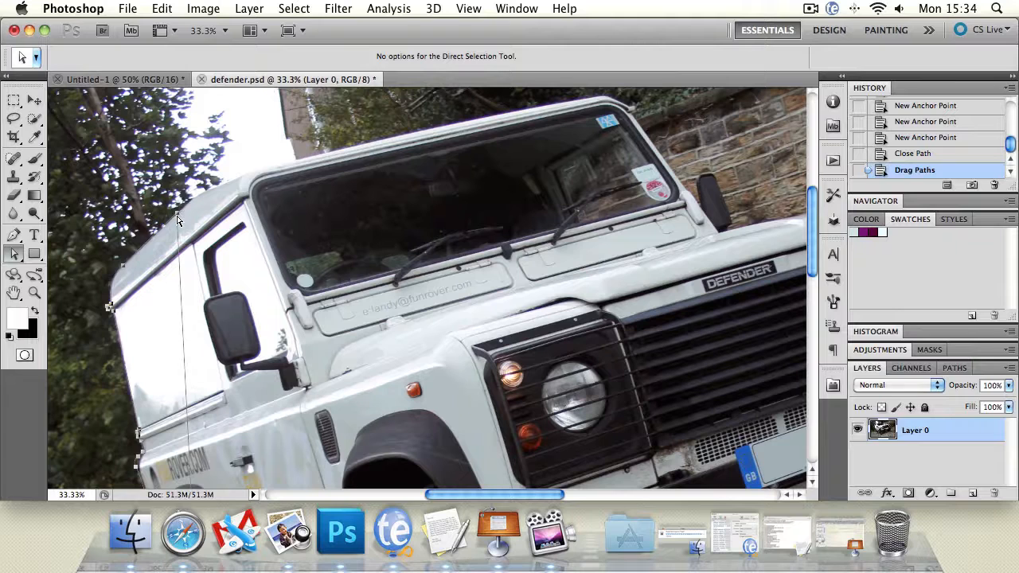
pyautogui.moveTo(177, 220); pyautogui.dragTo(178, 217)
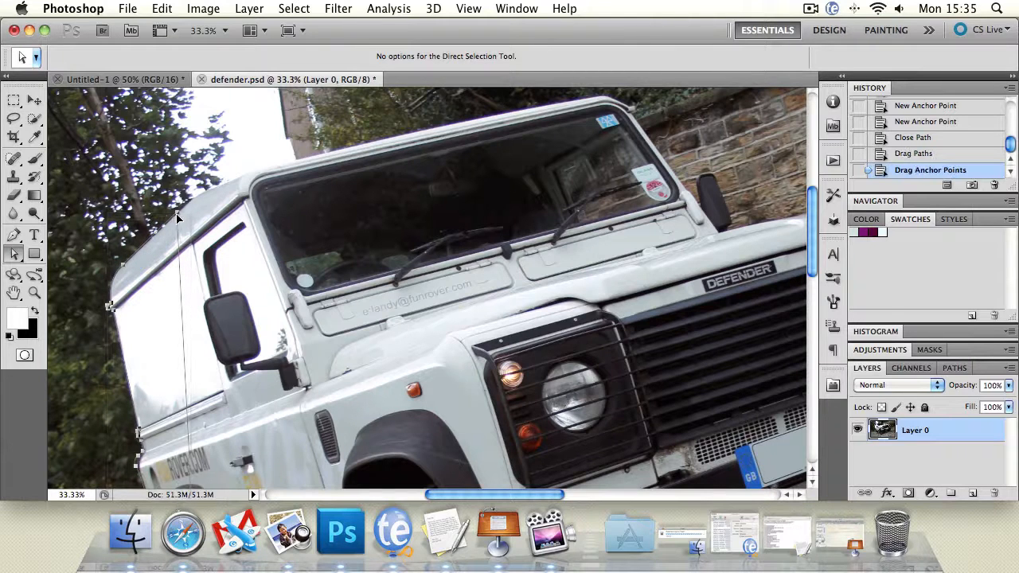
pyautogui.moveTo(109, 306); pyautogui.dragTo(109, 312)
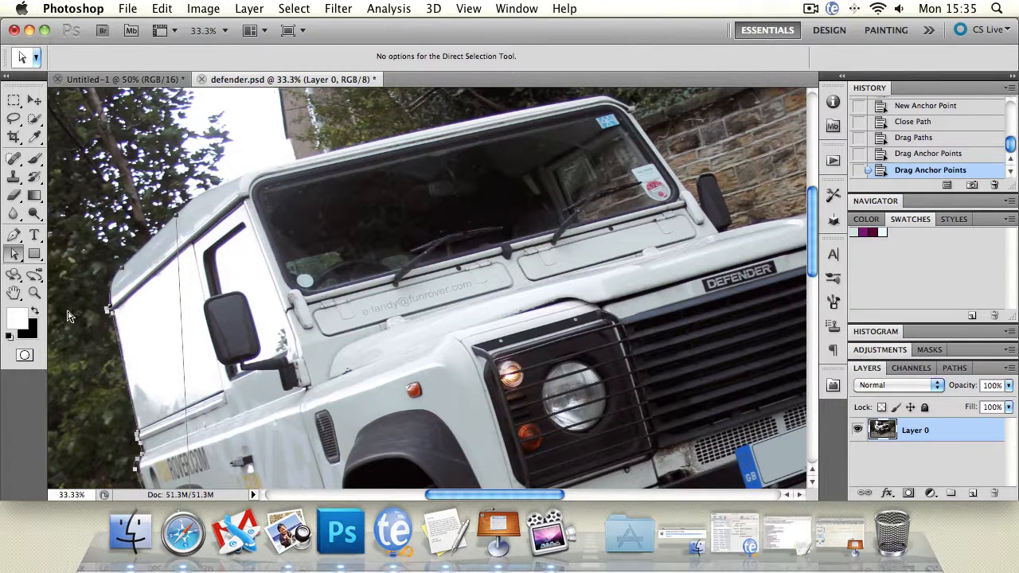
# Step: Convert the path into a new selection with a 0 px feather radius and anti-aliasing
pyautogui.moveTo(14, 255); pyautogui.dragTo(63, 260)
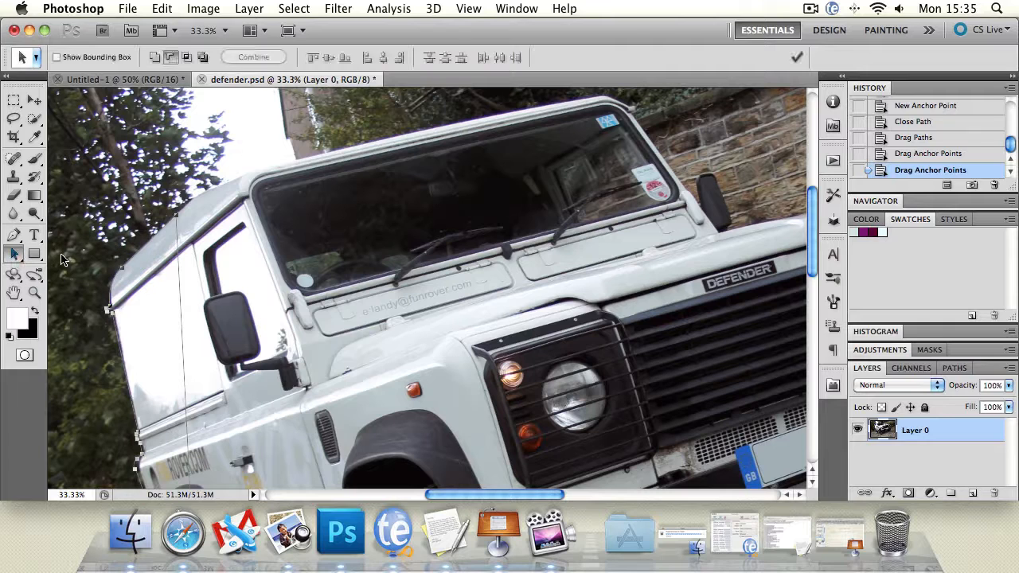
pyautogui.rightClick(180, 316)
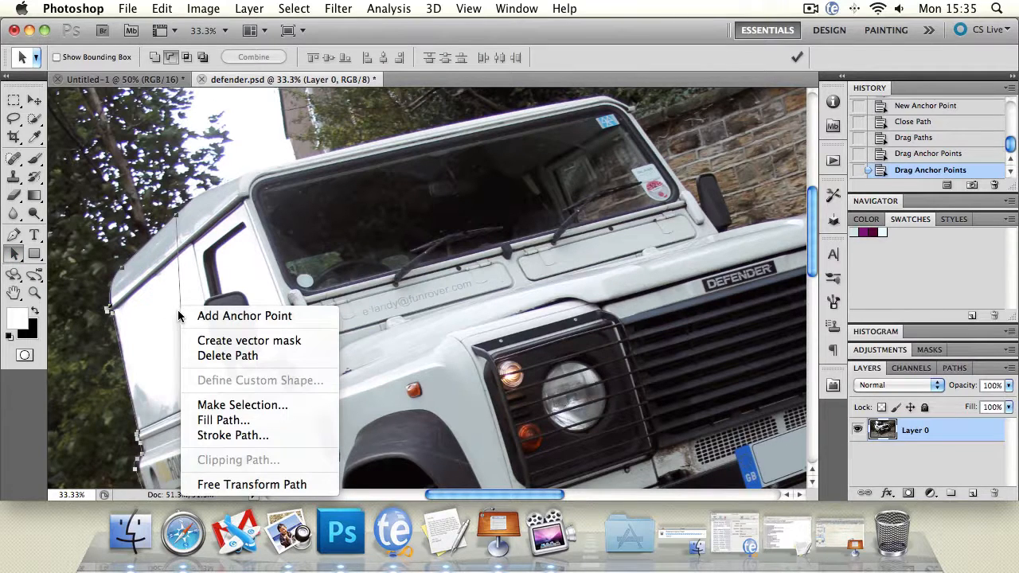
pyautogui.click(236, 406)
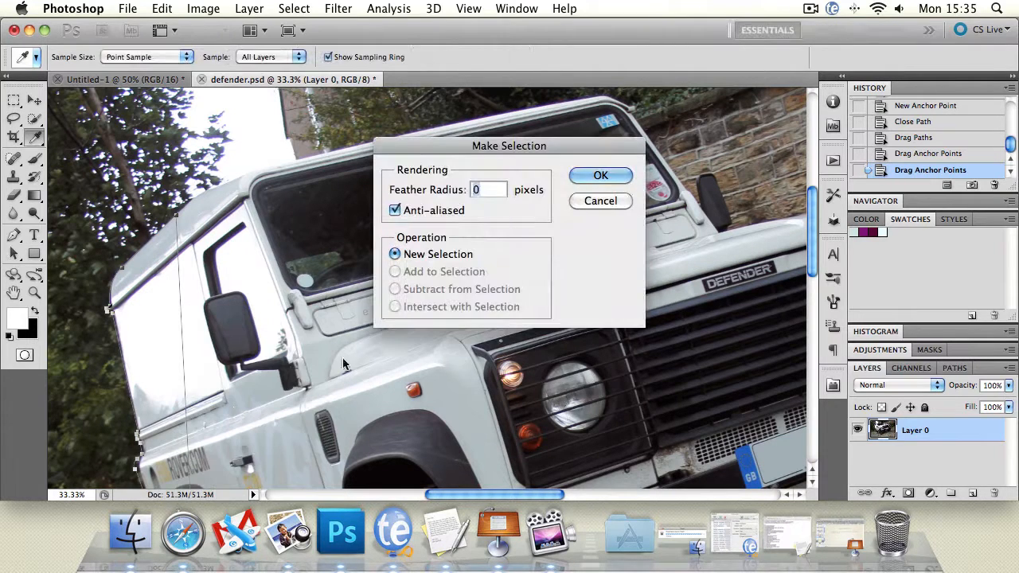
pyautogui.moveTo(478, 146); pyautogui.dragTo(383, 150)
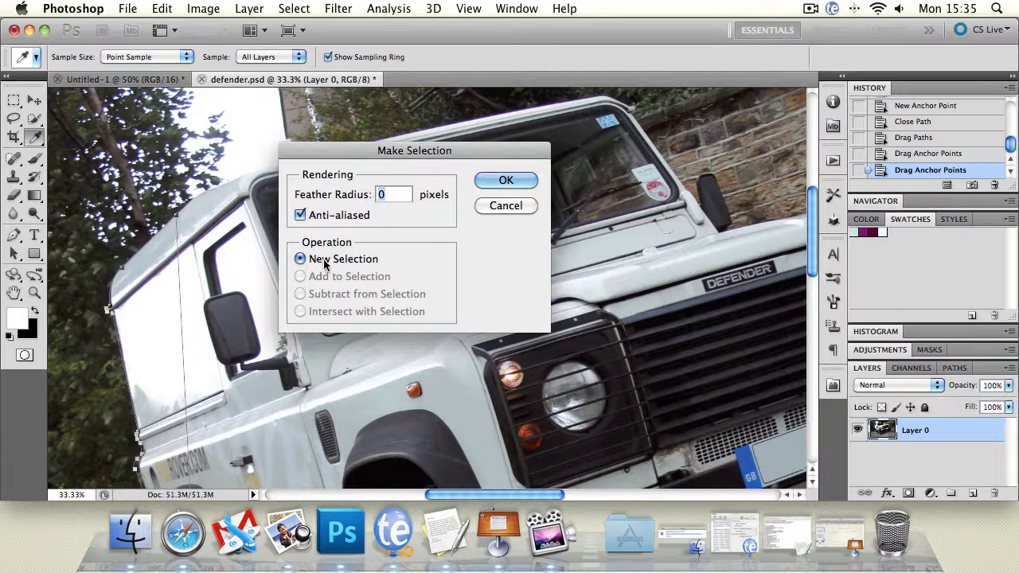
pyautogui.click(506, 181)
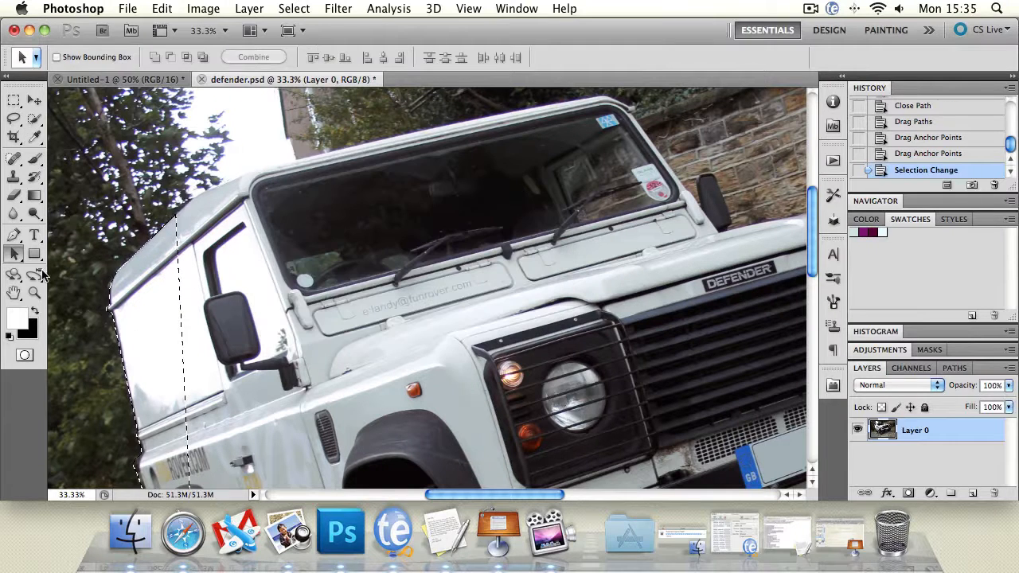
# Step: Try clearing the selected area outside the traced vehicle section, and undo the clearing
pyautogui.click(14, 294)
pyautogui.moveTo(427, 296); pyautogui.dragTo(494, 137)
pyautogui.moveTo(502, 135); pyautogui.dragTo(578, 271)
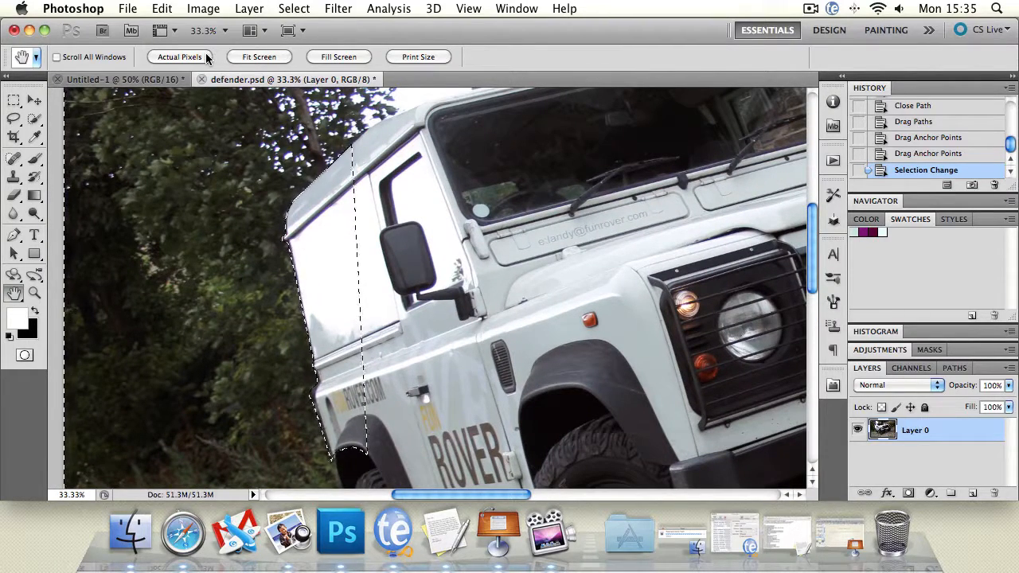
pyautogui.press('Delete')
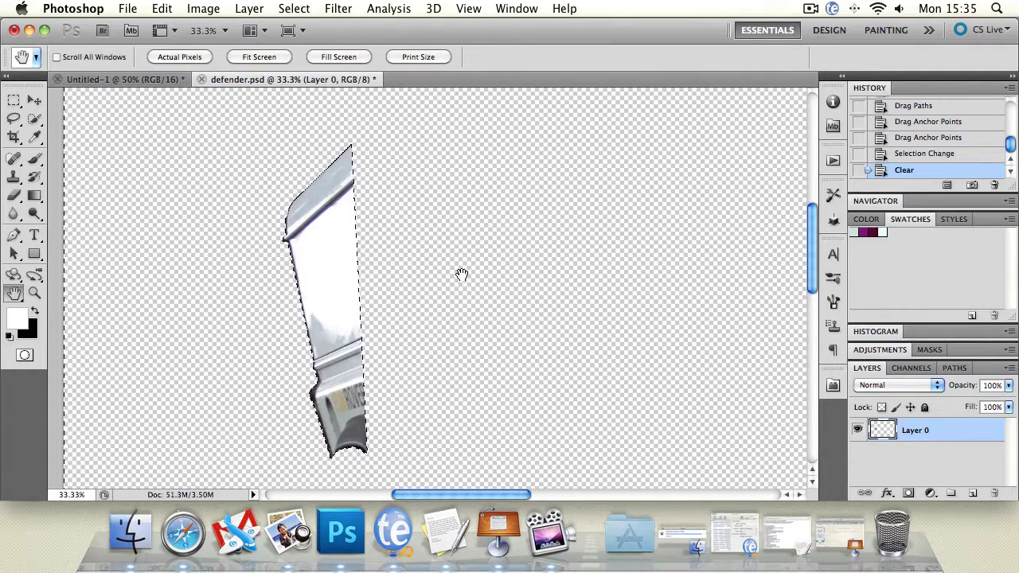
pyautogui.press('super+z')
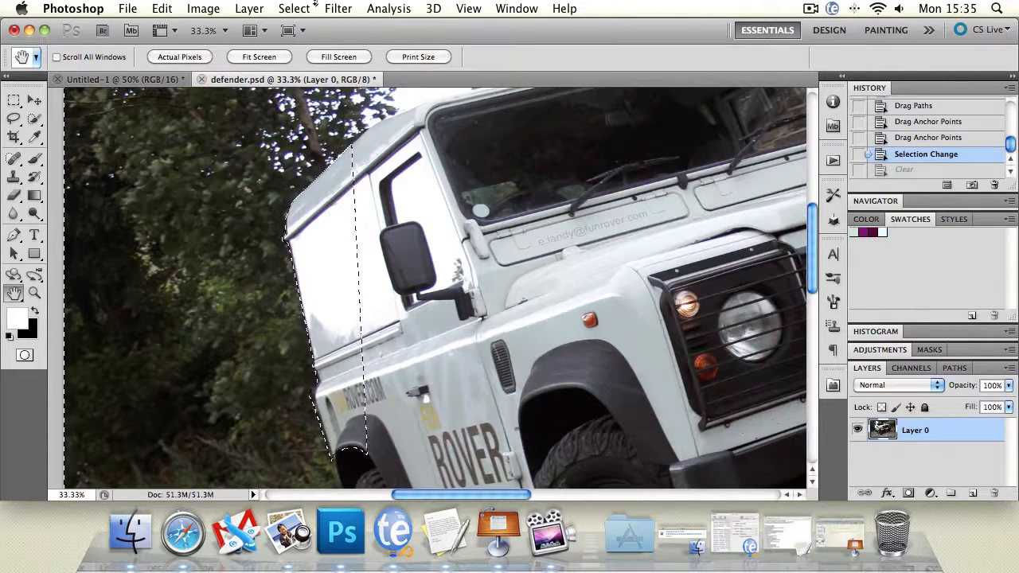
# Step: Invert the selection and try clearing the traced vehicle section, undoing that clearing
pyautogui.click(294, 9)
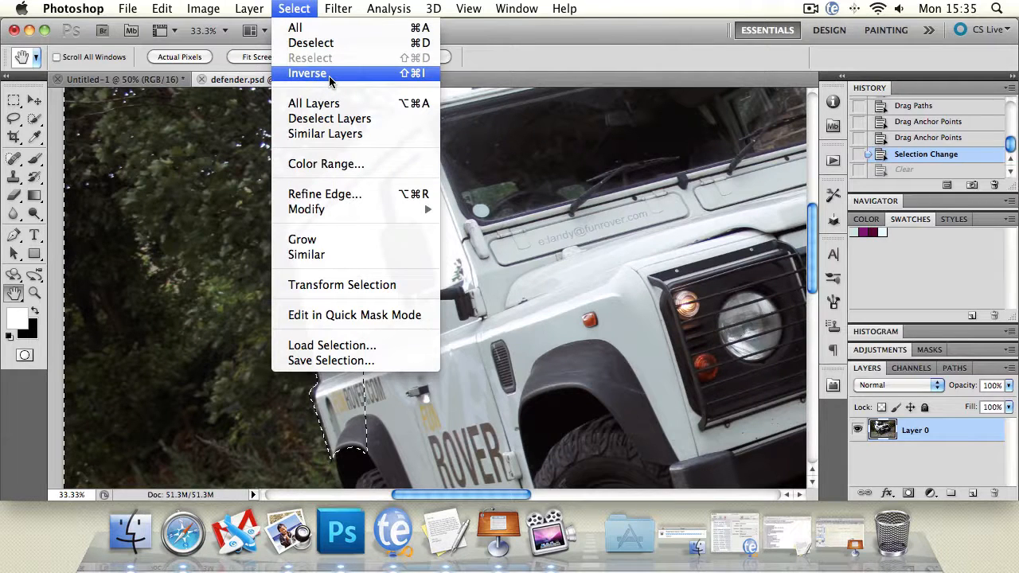
pyautogui.click(396, 73)
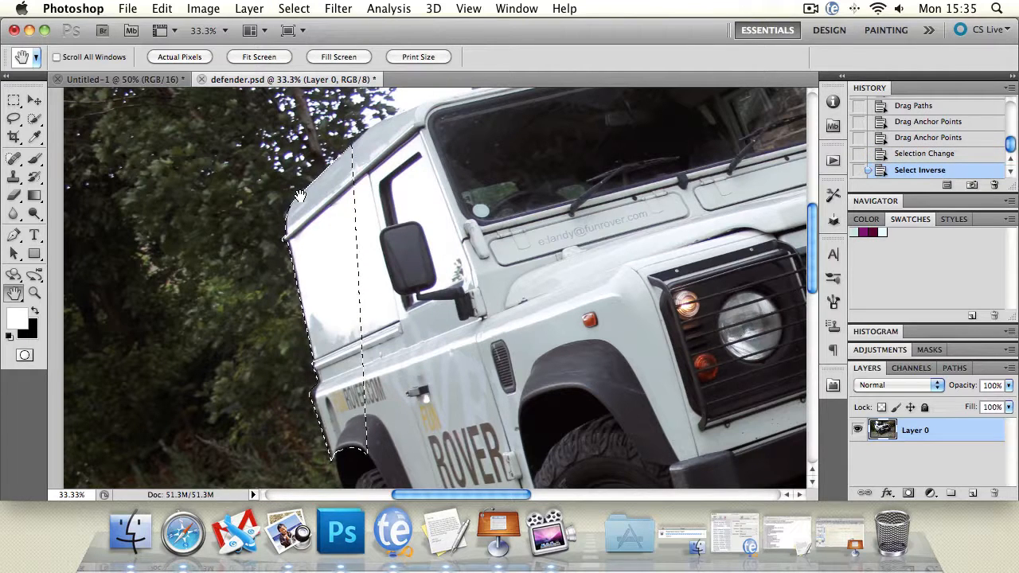
pyautogui.press('Delete')
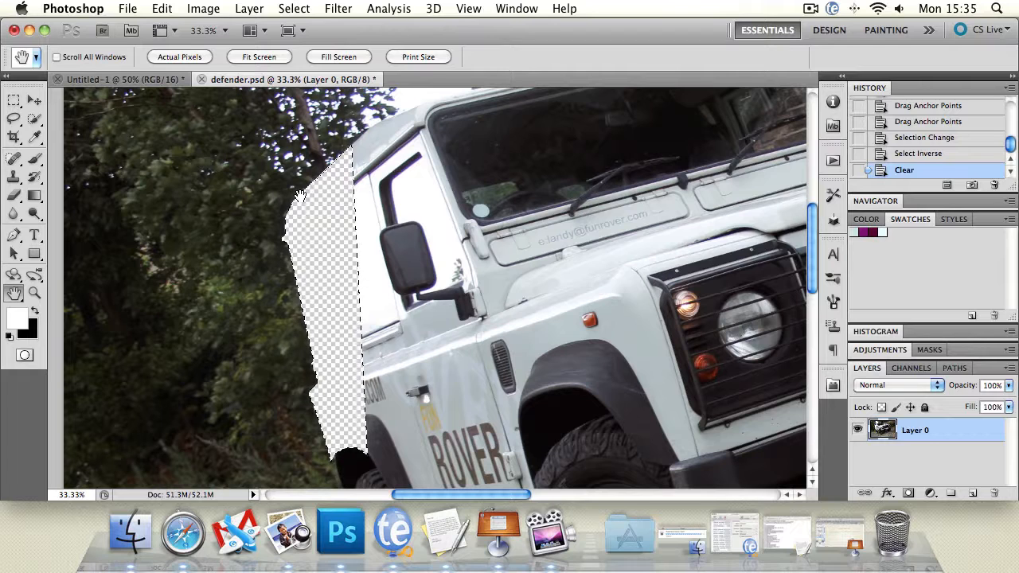
pyautogui.press('super+alt+z')
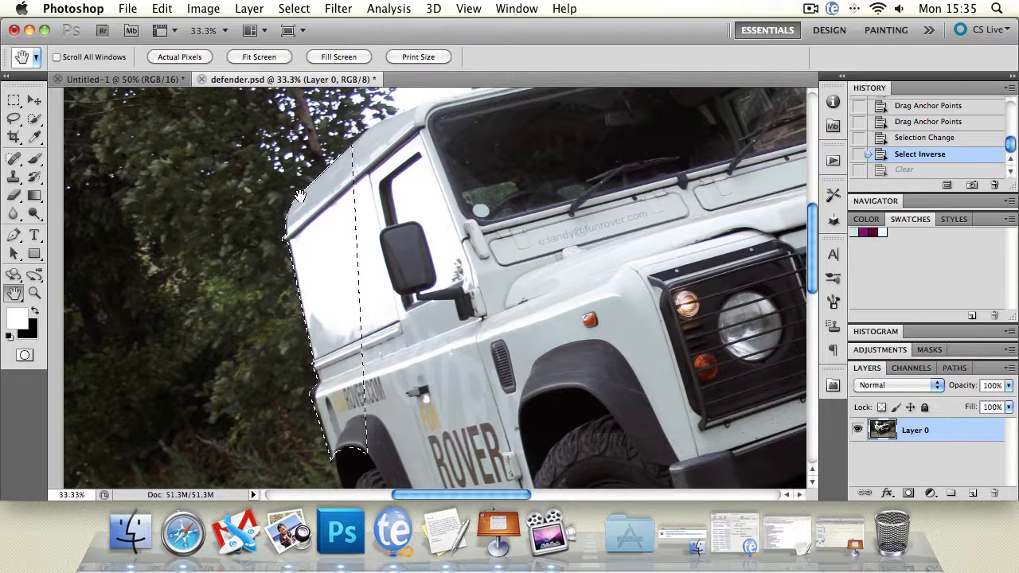
# Step: Invert the selection again, clear everything around the traced vehicle section, and deselect
pyautogui.click(306, 9)
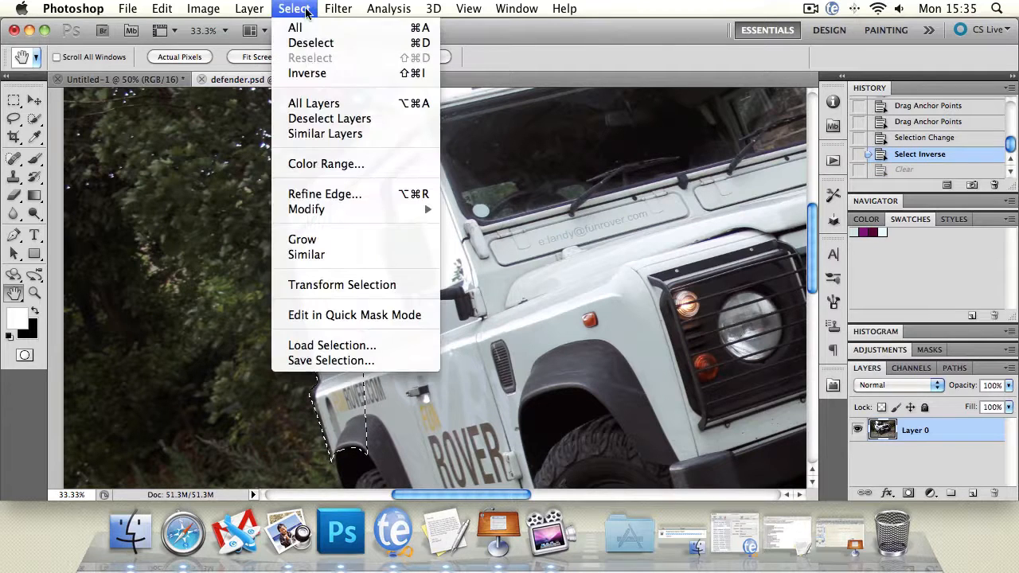
pyautogui.click(307, 73)
pyautogui.press('Delete')
pyautogui.click(24, 118)
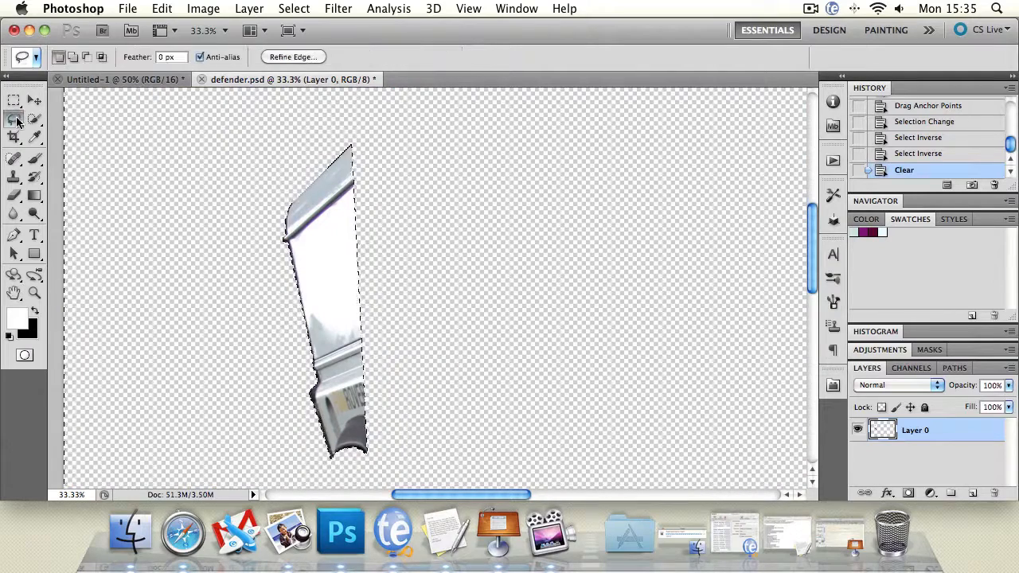
pyautogui.press('super+d')
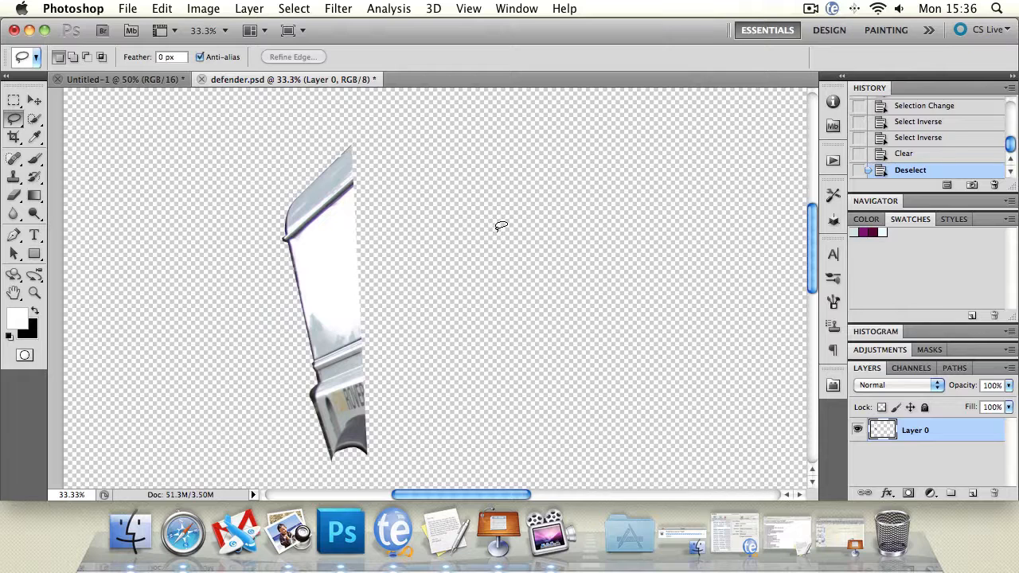
# Step: Step back through the history to the first anchor-point move, before the path was converted into a selection
pyautogui.click(34, 99)
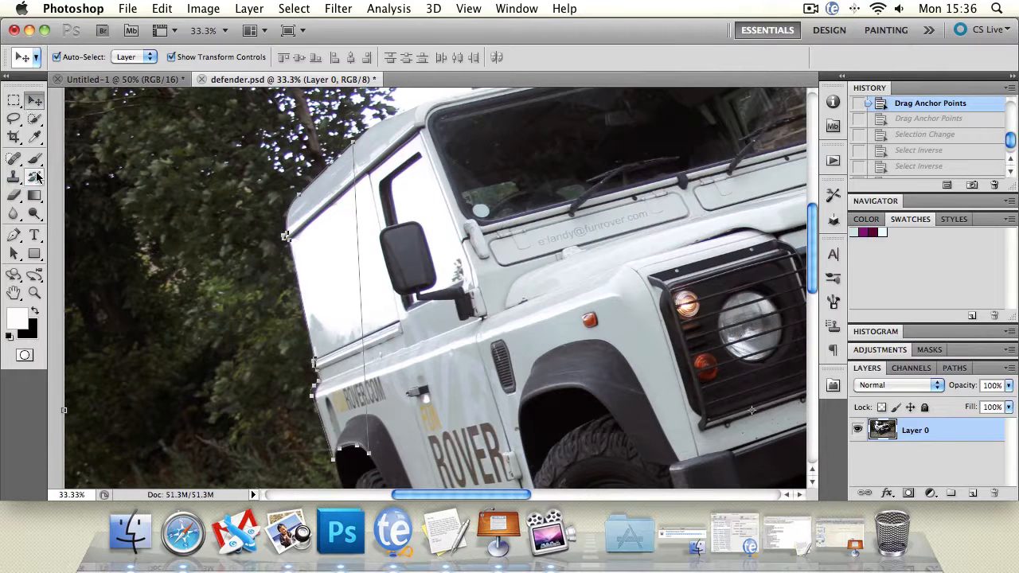
pyautogui.click(14, 253)
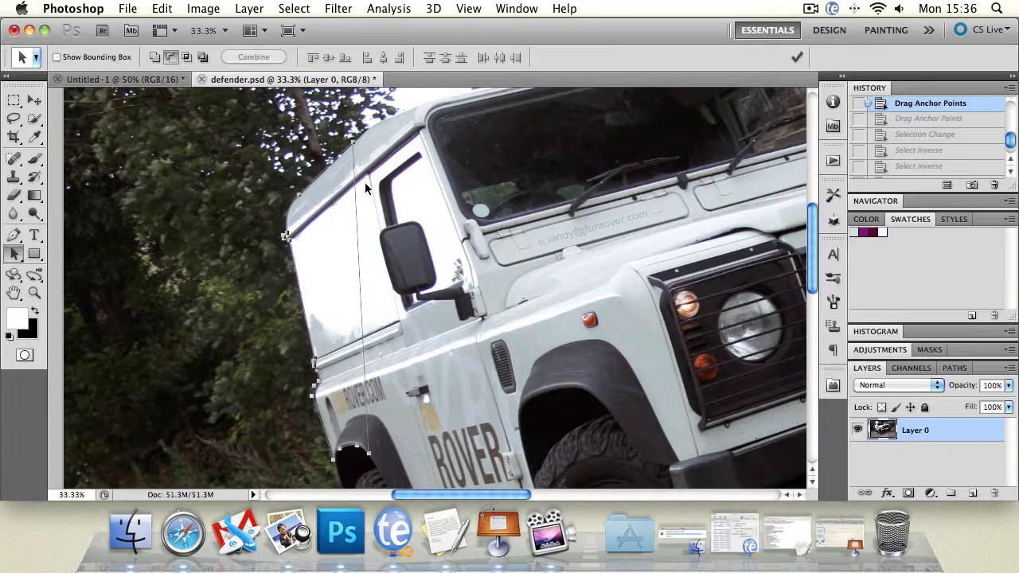
# Step: Set the Brush tool to a size of 25 px and swap the colours so that black is the foreground
pyautogui.click(36, 159)
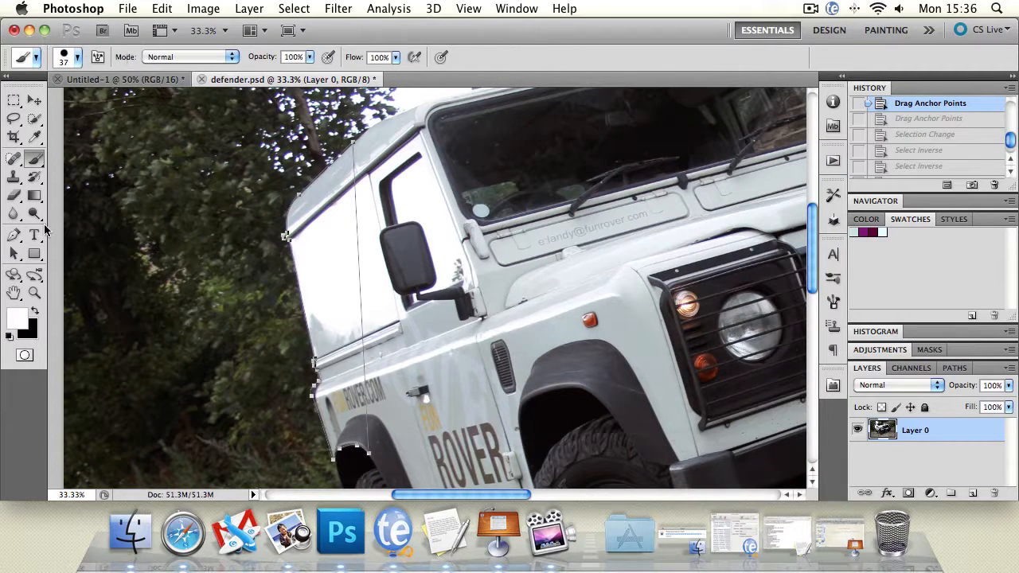
pyautogui.click(83, 59)
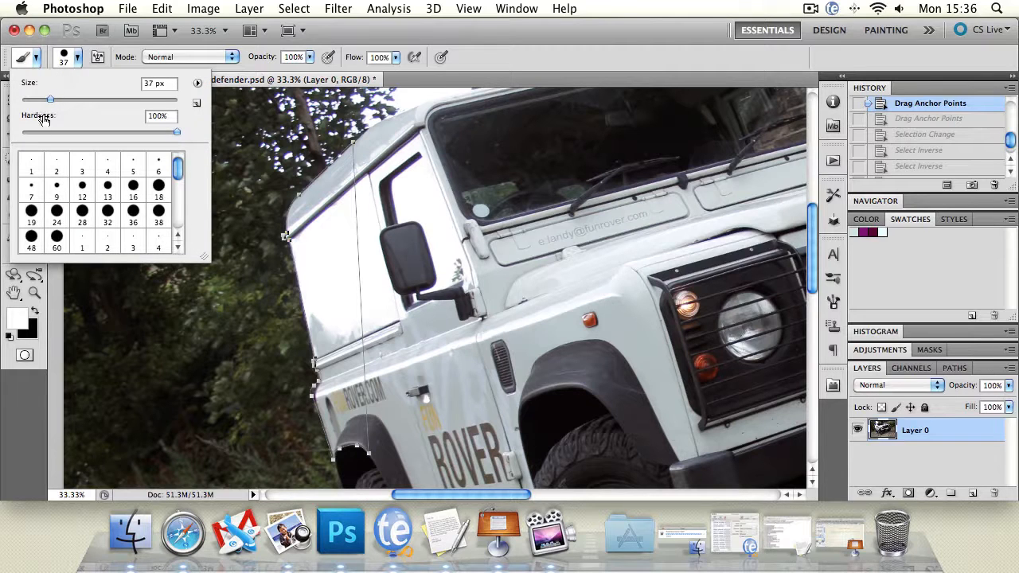
pyautogui.moveTo(46, 100); pyautogui.dragTo(40, 101)
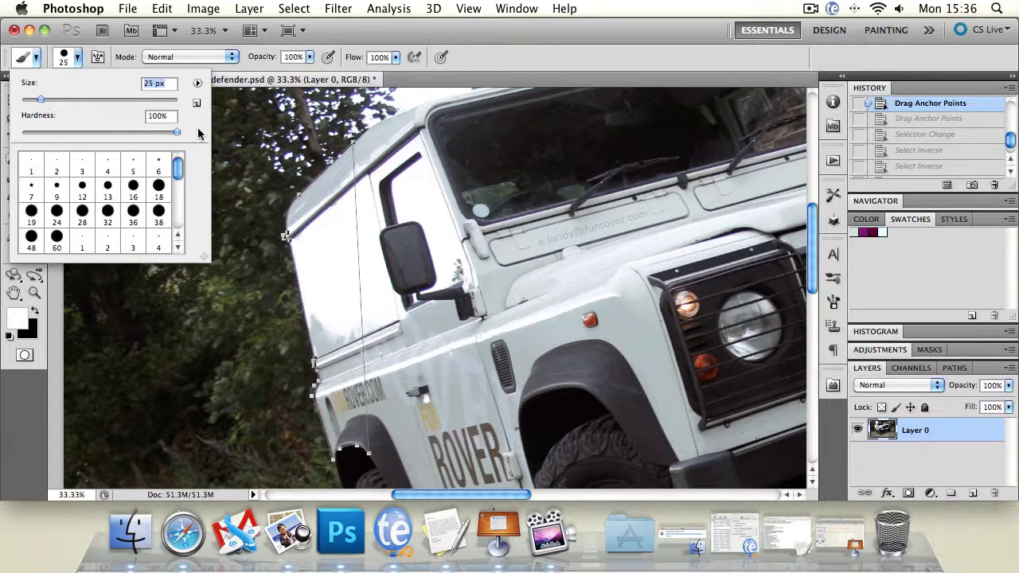
pyautogui.click(34, 310)
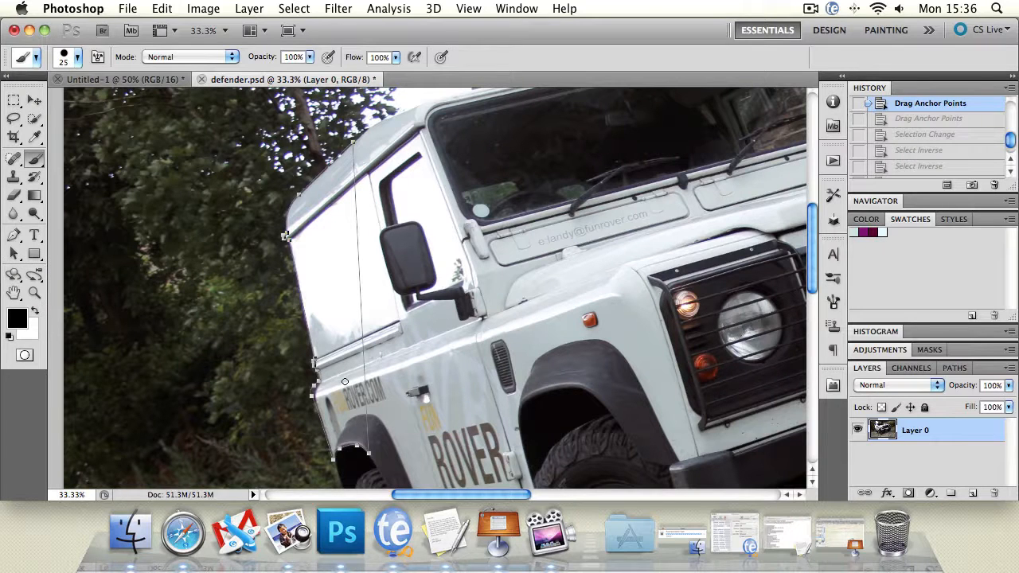
# Step: Add a new layer named Layer 1 with Normal mode and 100% opacity, and reactivate the Path Selection tool
pyautogui.click(130, 8)
pyautogui.moveTo(262, 28)
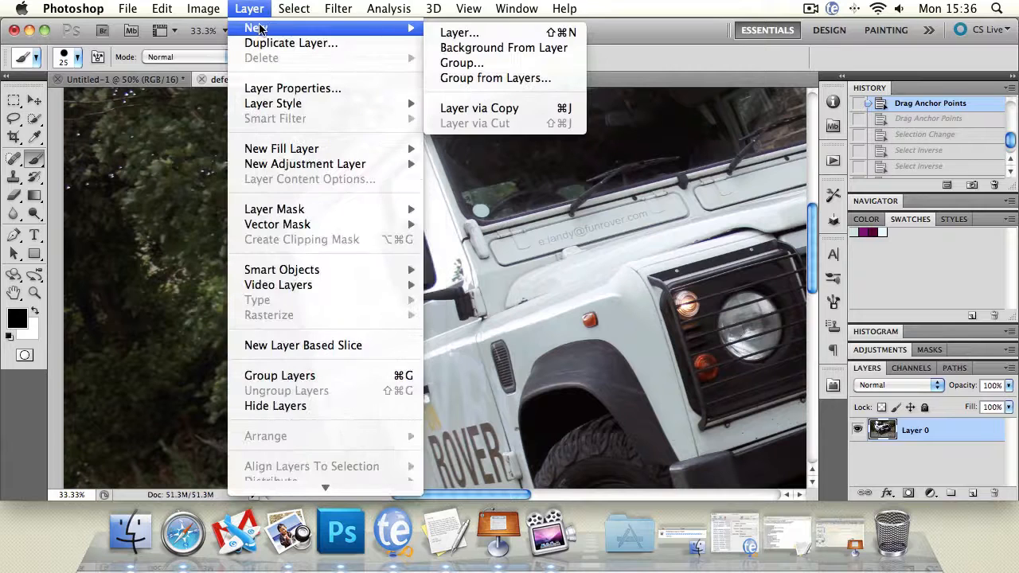
pyautogui.click(472, 32)
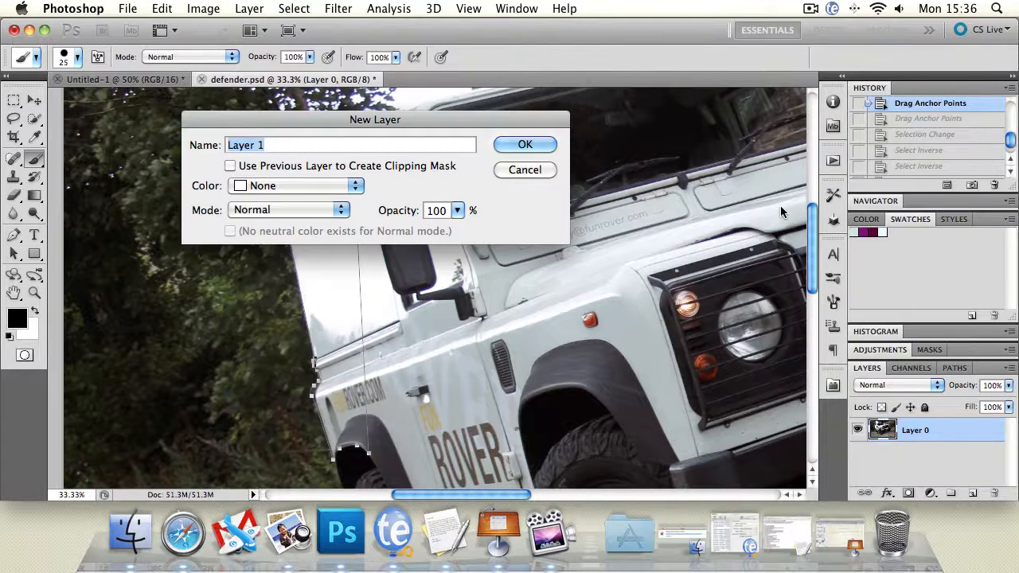
pyautogui.click(524, 145)
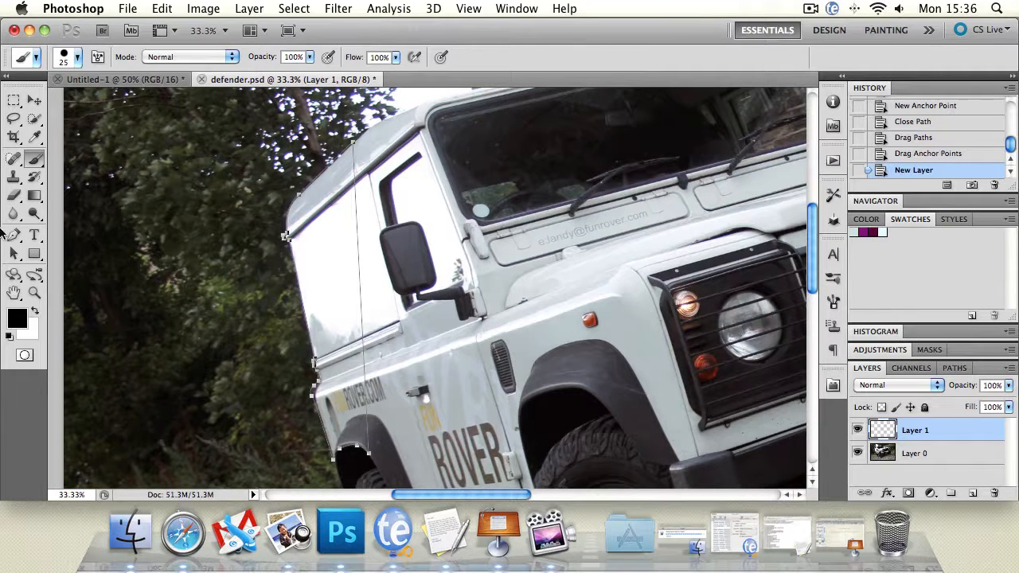
pyautogui.click(13, 253)
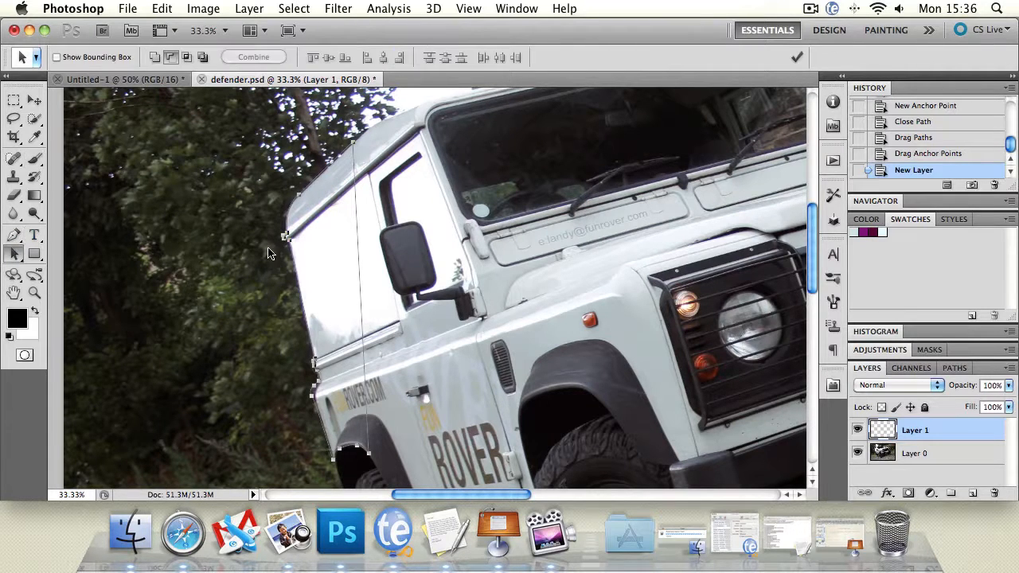
# Step: Stroke the vehicle path on Layer 1 using the Brush with Simulate Pressure enabled
pyautogui.rightClick(358, 243)
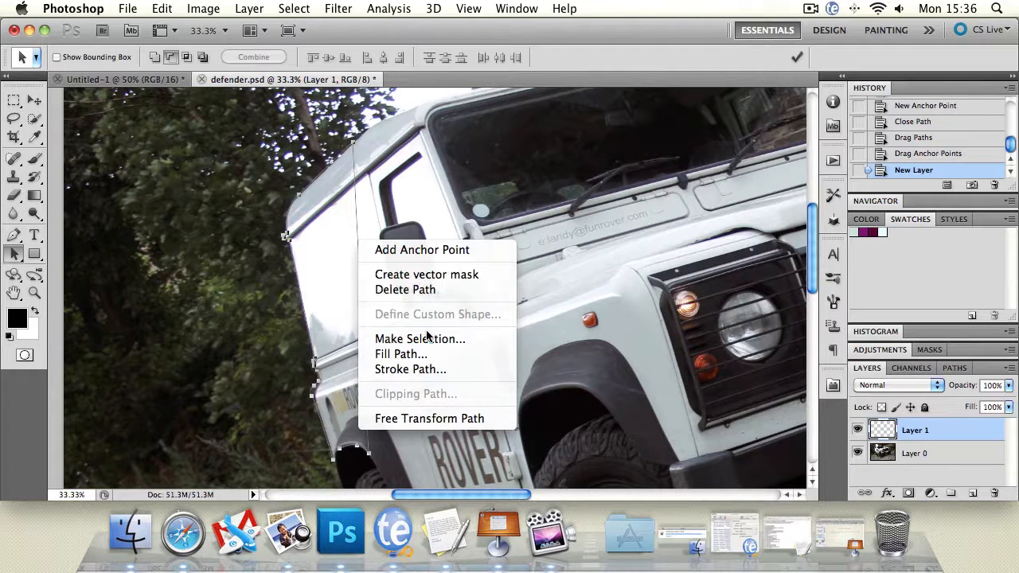
pyautogui.click(406, 370)
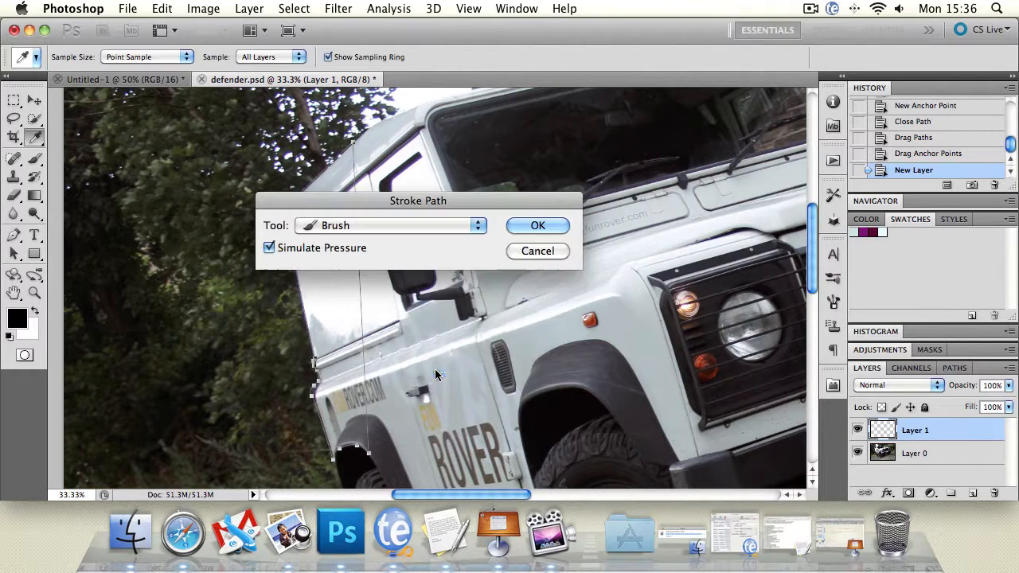
pyautogui.moveTo(354, 207); pyautogui.dragTo(306, 173)
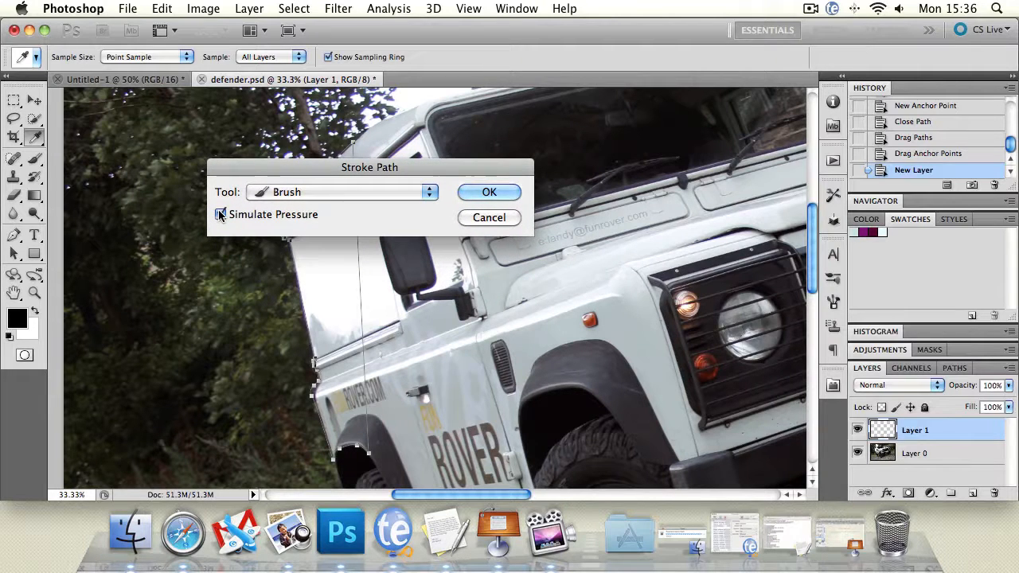
pyautogui.click(287, 191)
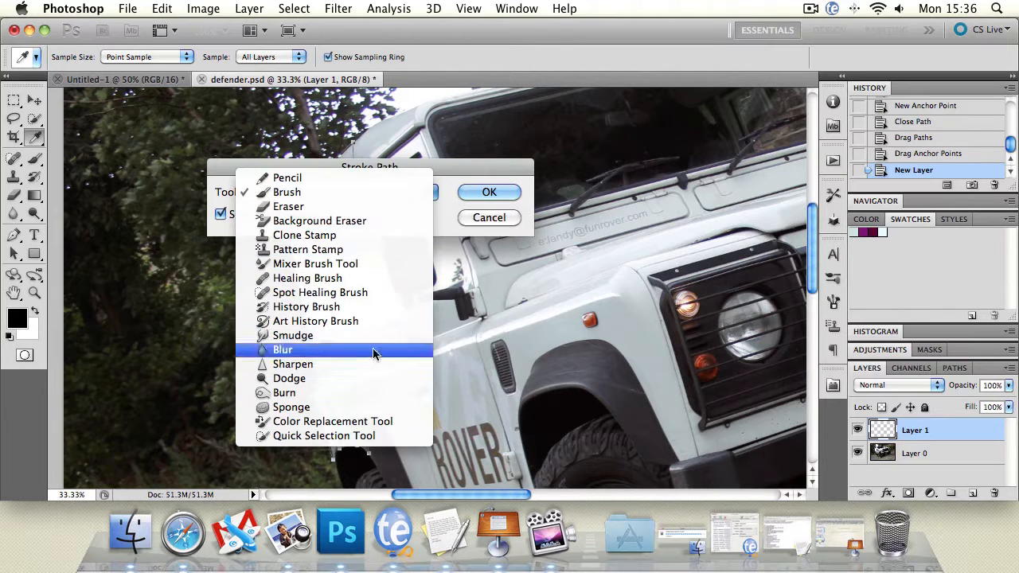
pyautogui.click(464, 184)
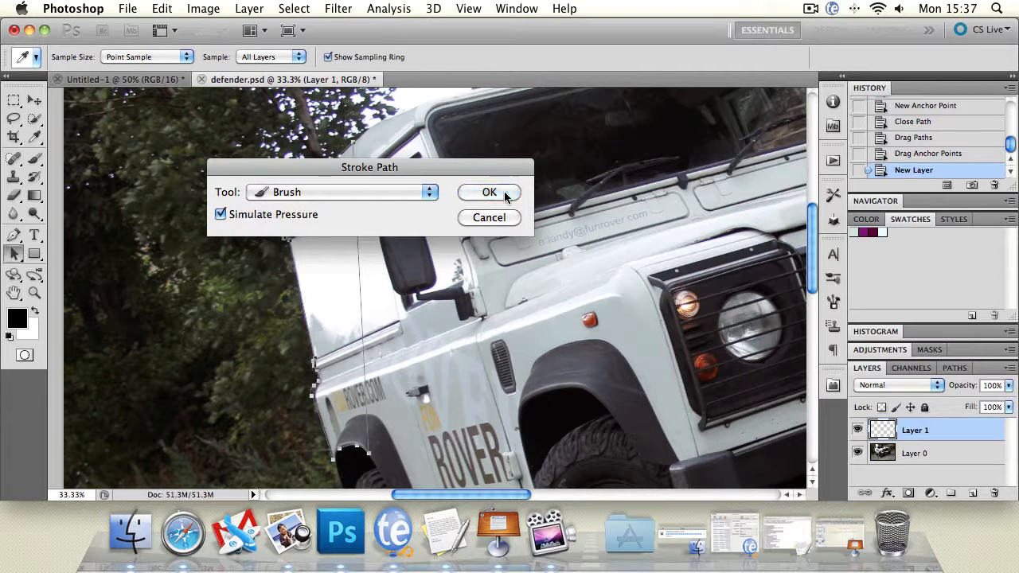
pyautogui.click(489, 194)
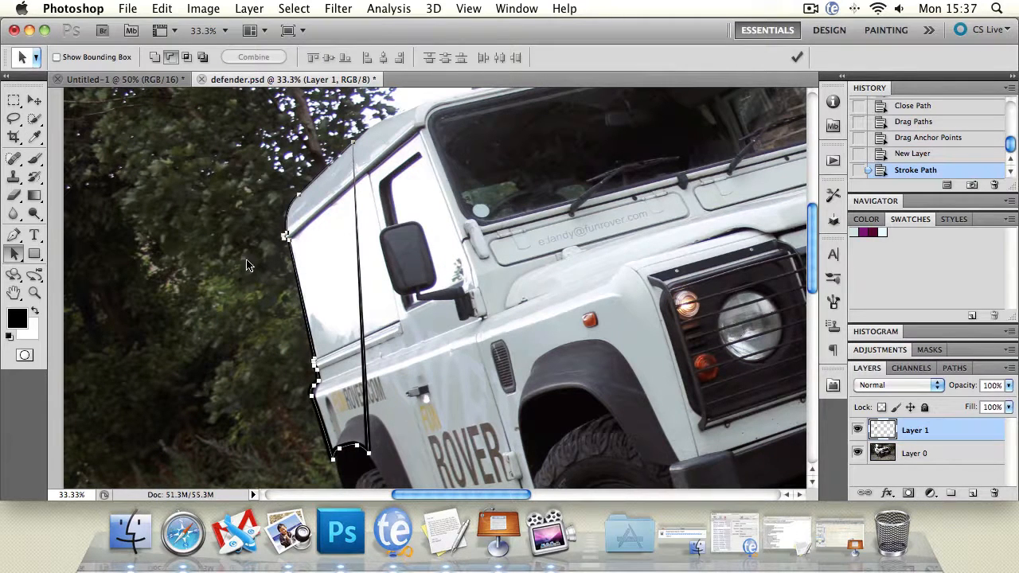
# Step: Delete the vehicle path and hide Layer 0 to isolate the brush stroke
pyautogui.rightClick(360, 243)
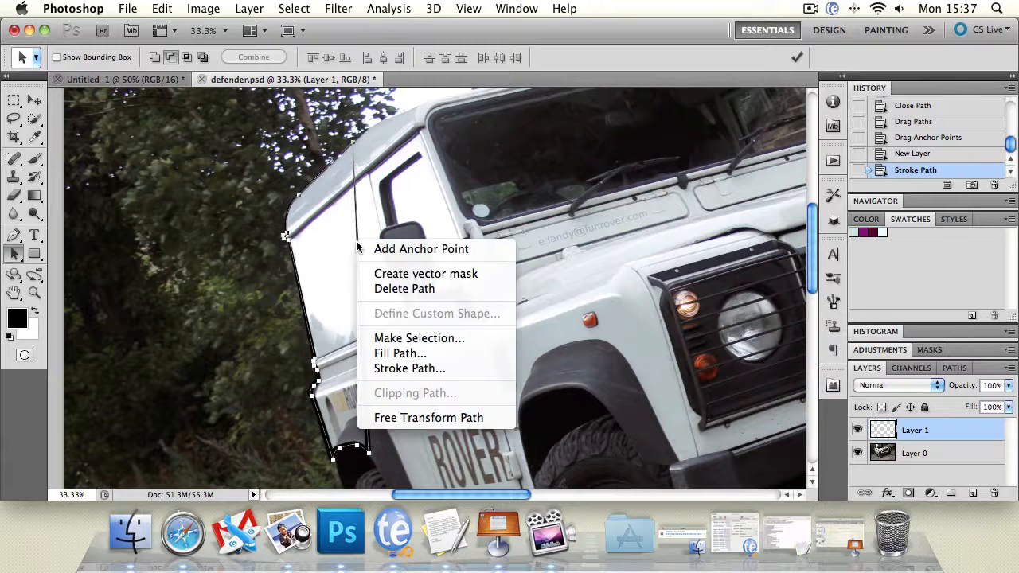
pyautogui.click(384, 290)
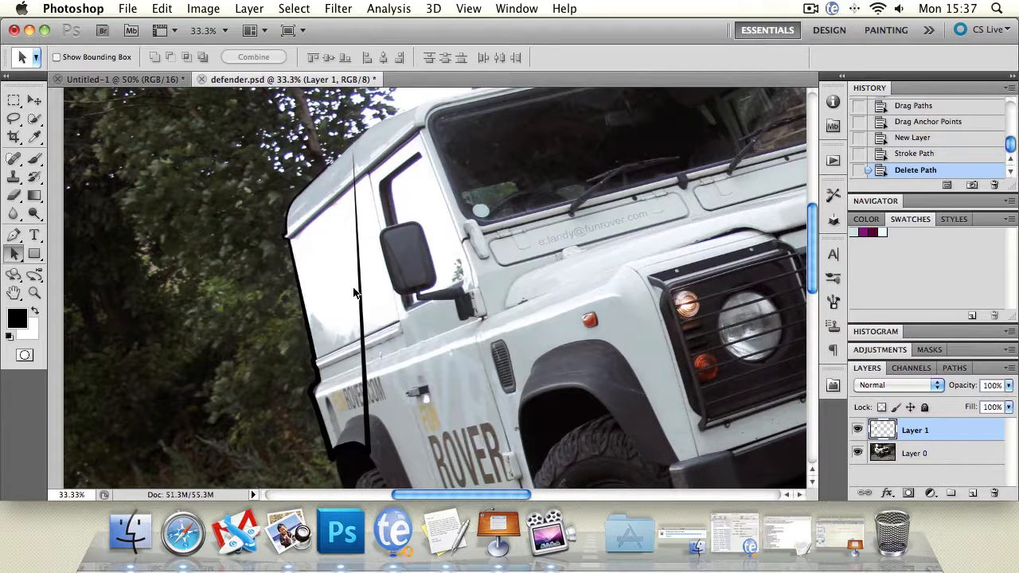
pyautogui.click(858, 454)
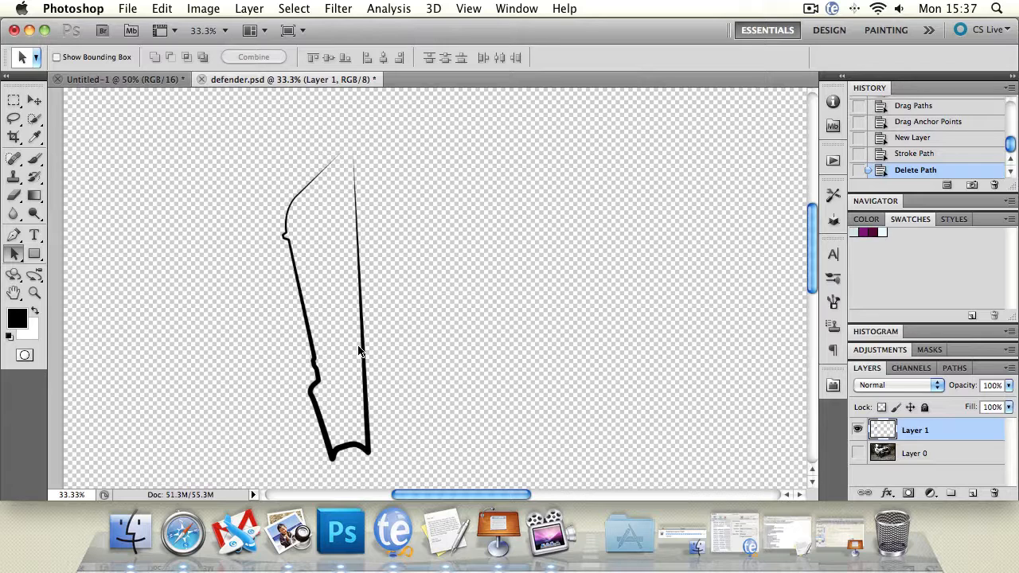
# Step: Delete the stroke layer Layer 1 and close defender.psd
pyautogui.press('v')
pyautogui.press('BackSpace')
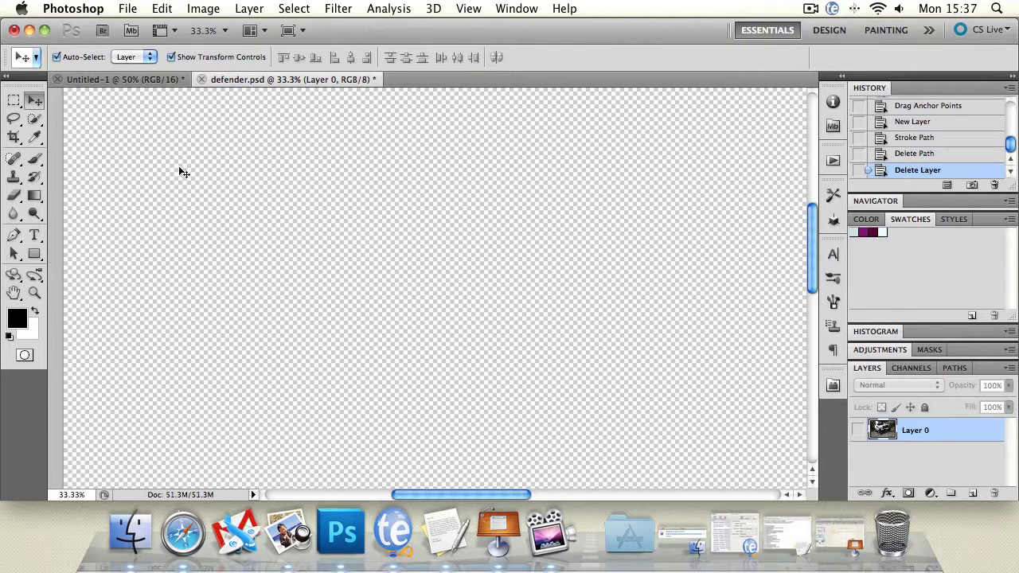
pyautogui.click(202, 79)
pyautogui.click(464, 206)
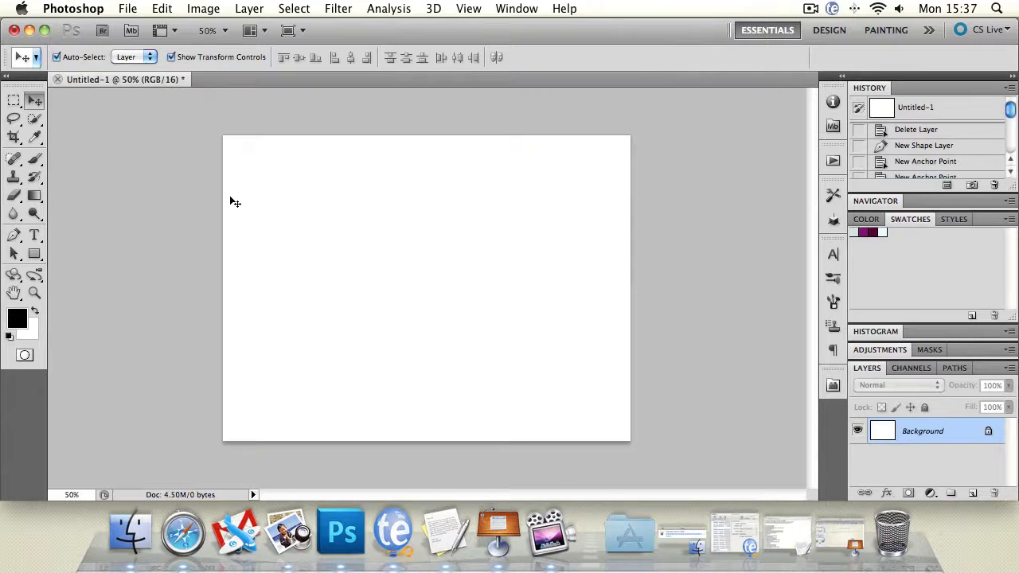
# Step: Set the Pen tool to create shape layers and show the grid on the blank Untitled-1 canvas
pyautogui.click(14, 235)
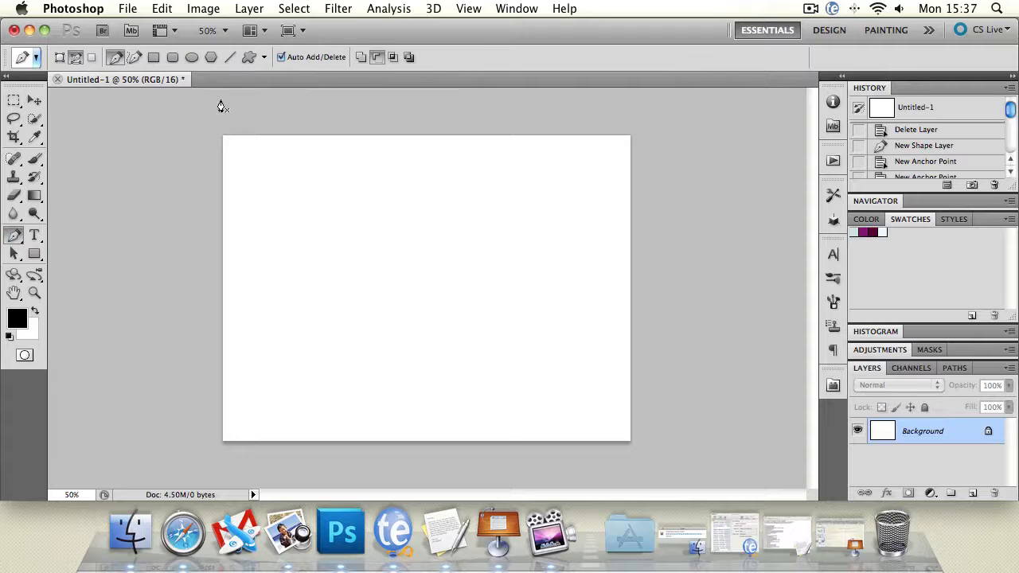
pyautogui.click(61, 55)
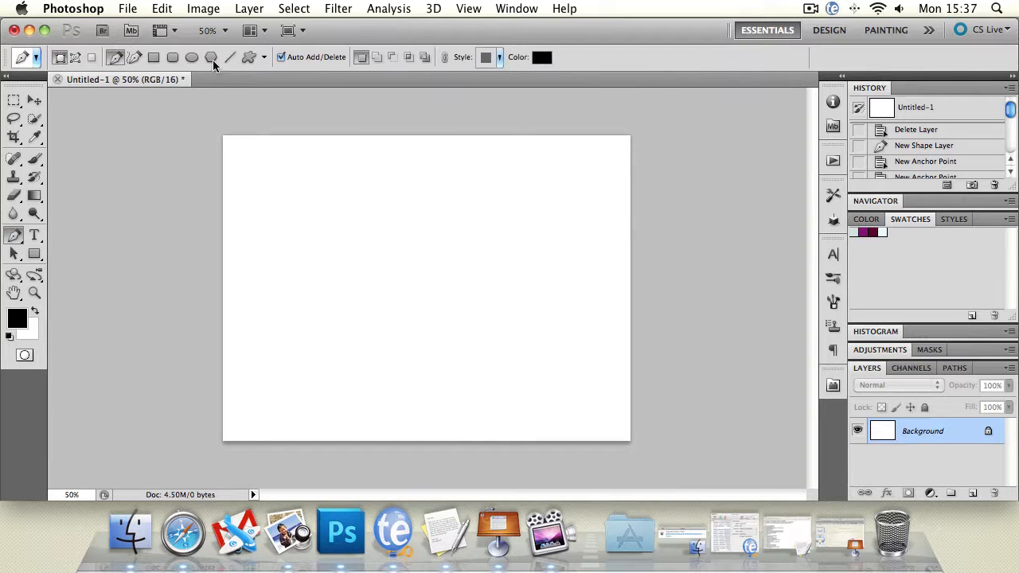
pyautogui.click(469, 14)
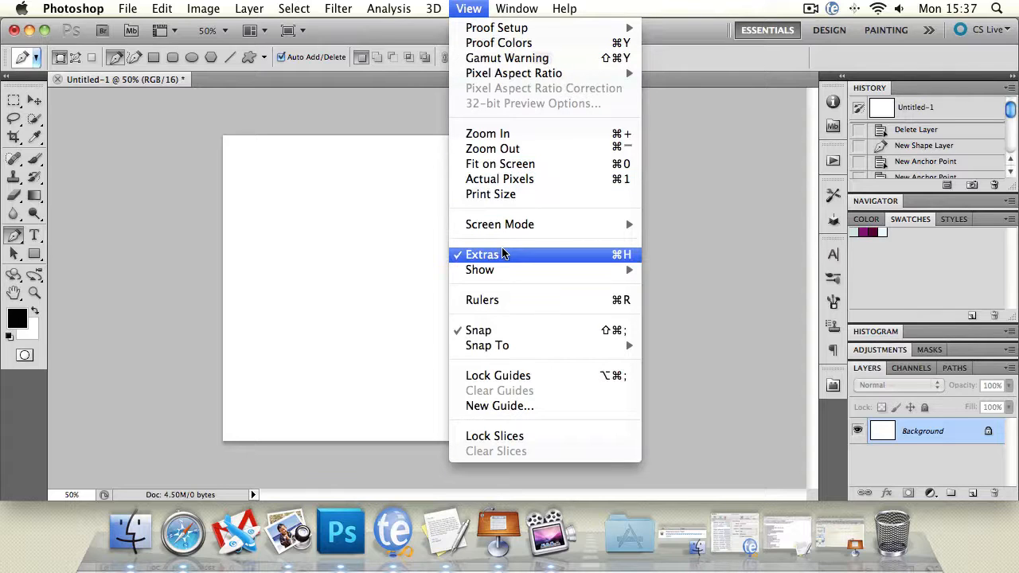
pyautogui.moveTo(507, 271)
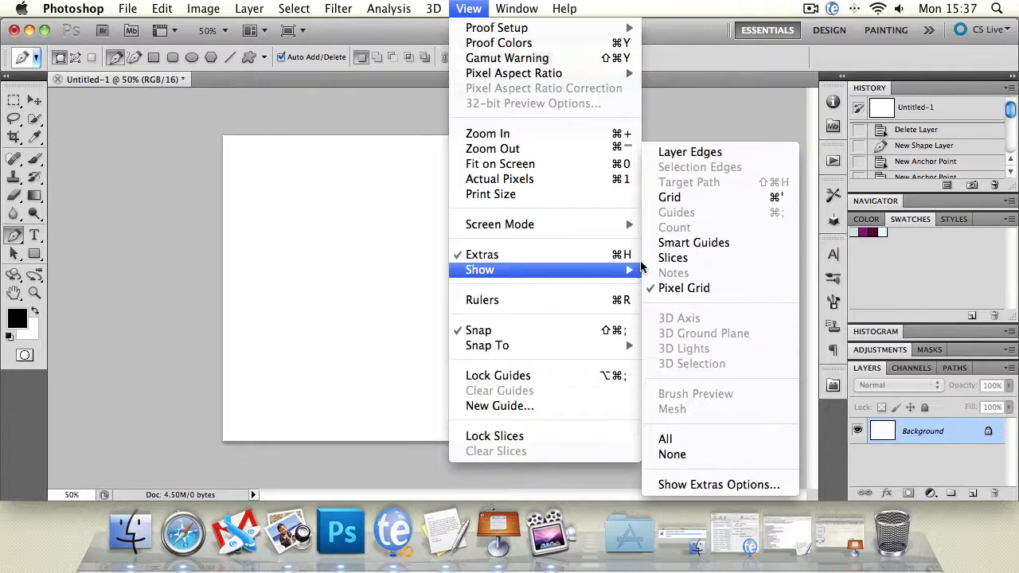
pyautogui.click(709, 197)
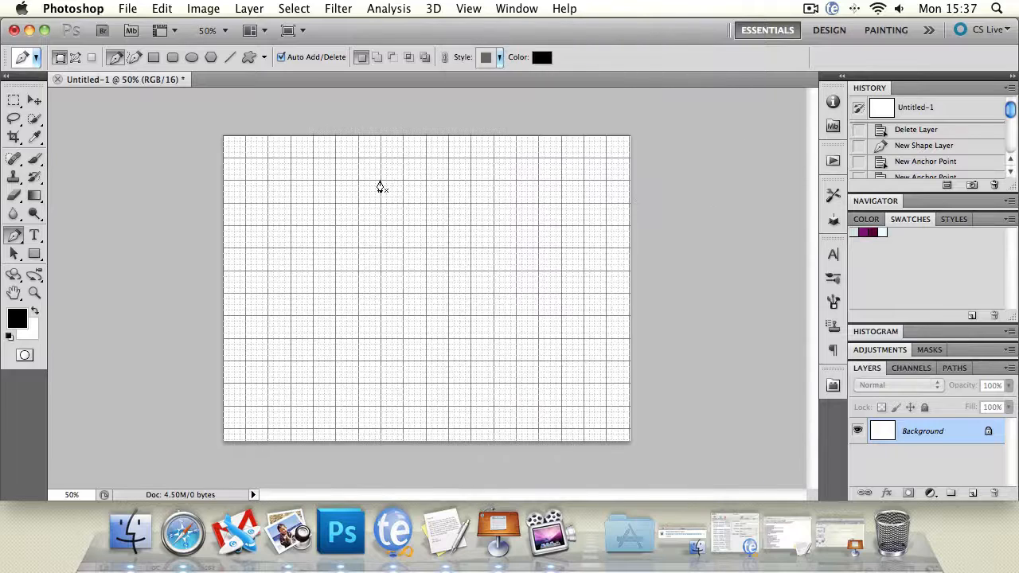
# Step: Enlarge the gridded canvas to 400% and examine the Snap To options for the grid
pyautogui.click(34, 292)
pyautogui.click(296, 268)
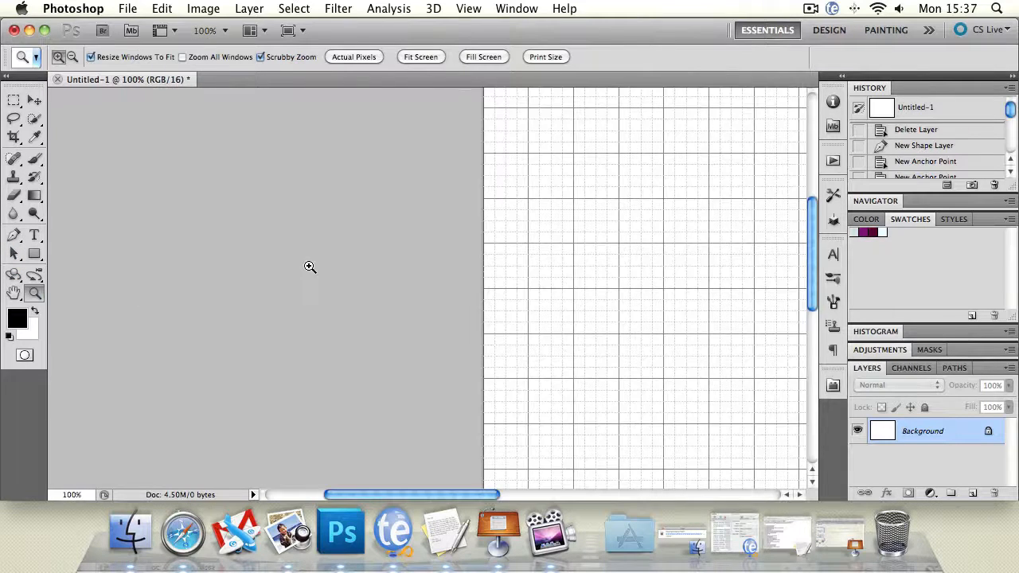
pyautogui.click(685, 269)
pyautogui.click(619, 248)
pyautogui.click(366, 226)
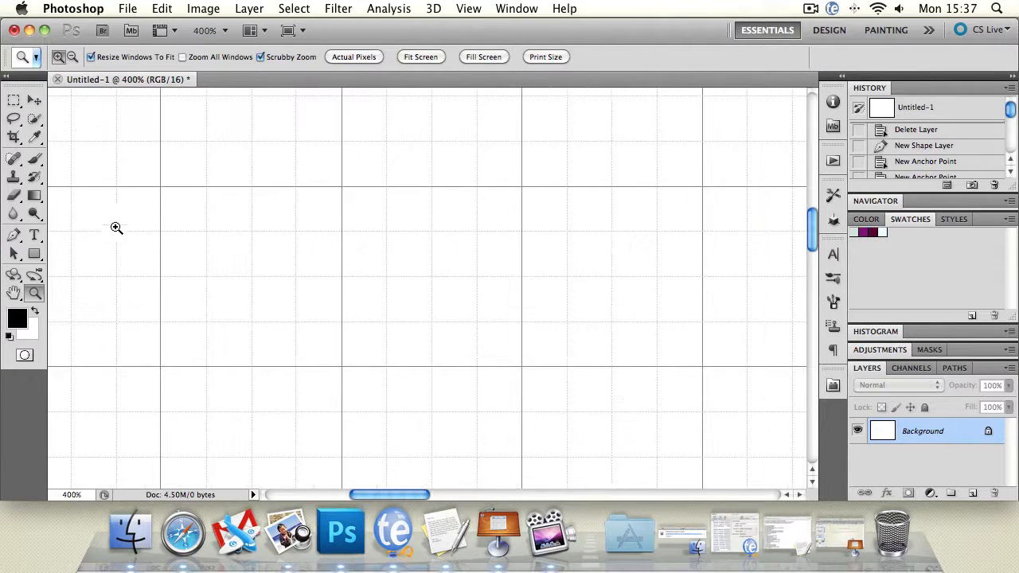
pyautogui.click(14, 293)
pyautogui.moveTo(383, 274); pyautogui.dragTo(329, 306)
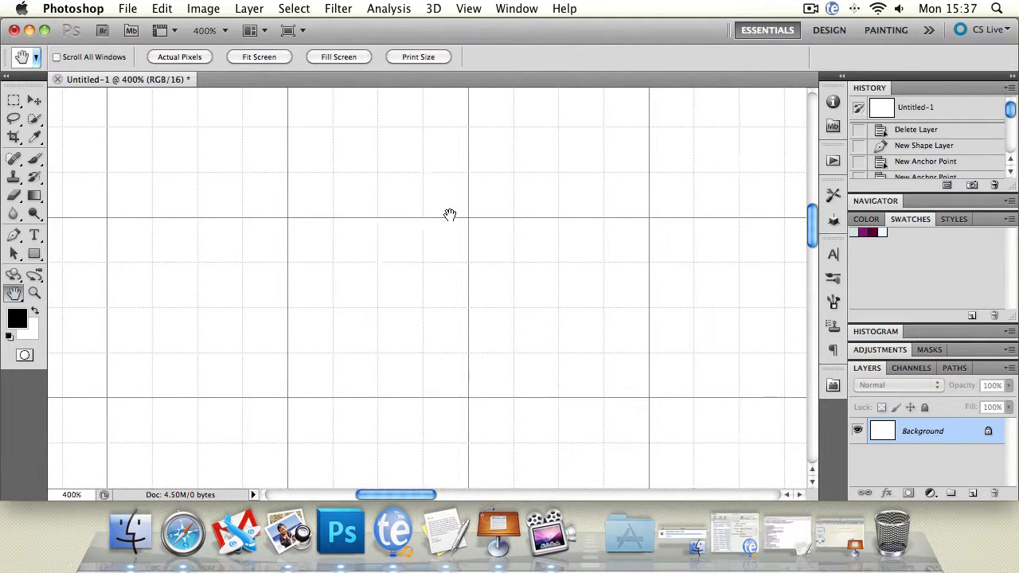
pyautogui.click(14, 234)
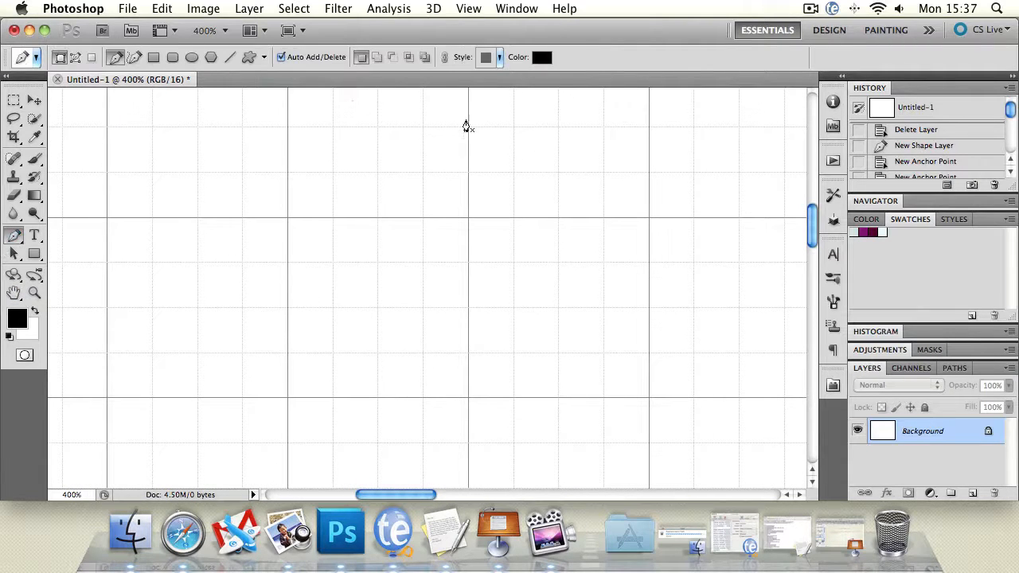
pyautogui.click(481, 9)
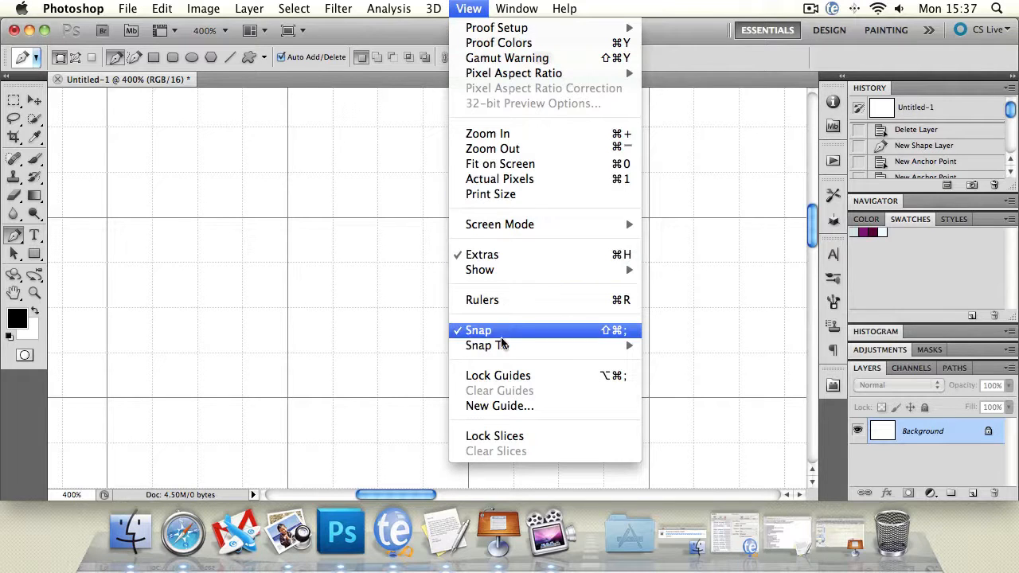
pyautogui.moveTo(503, 347)
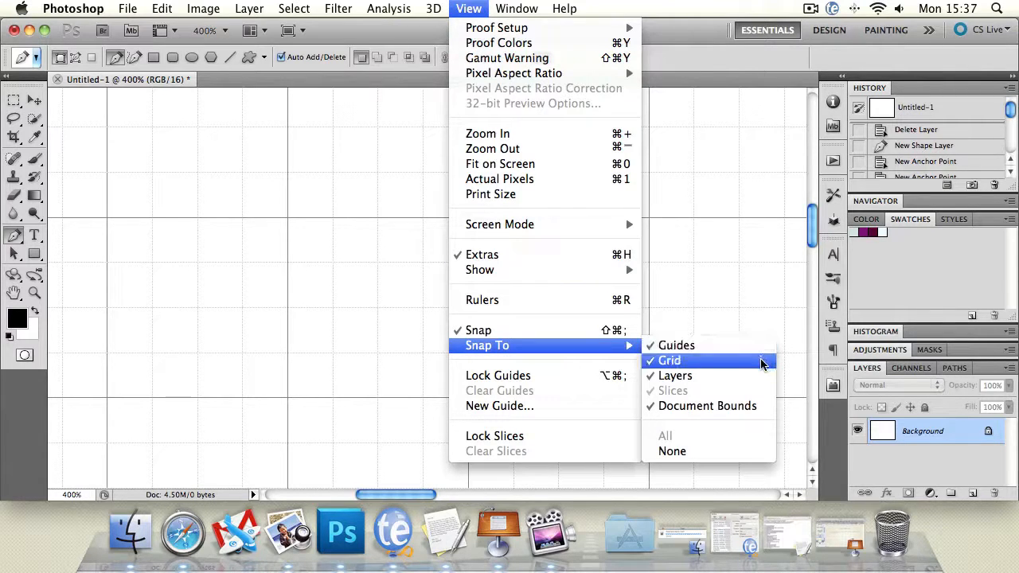
pyautogui.click(422, 37)
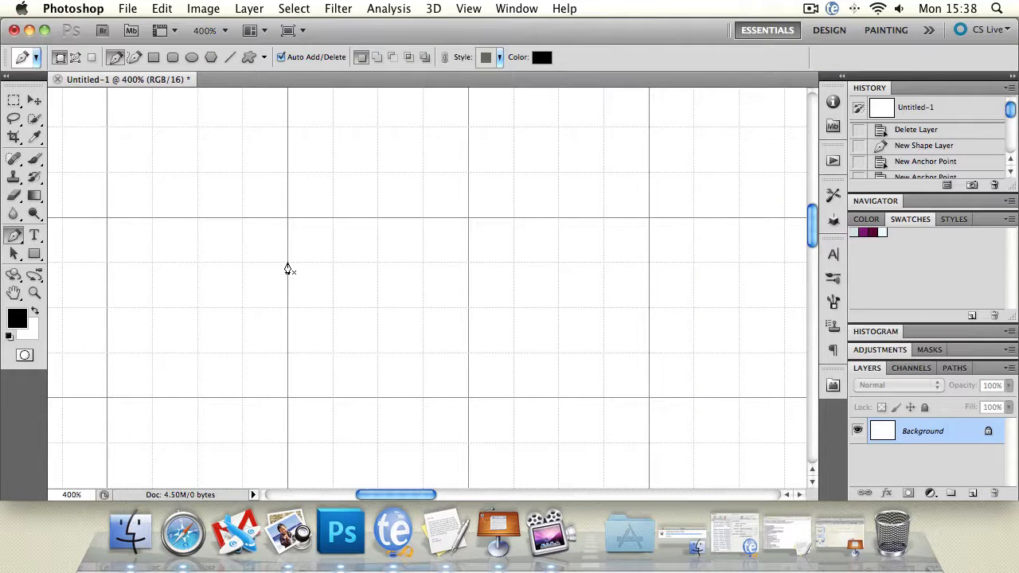
# Step: Draw the upper part of a black rounded square with the Pen tool, one major grid square wide, with corners curving over one subdivision
pyautogui.click(288, 264)
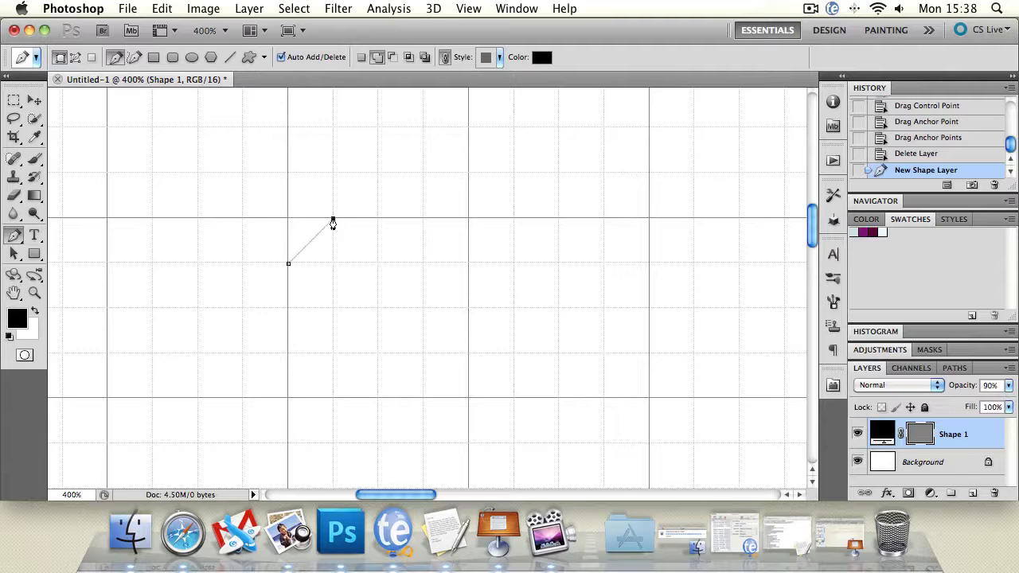
pyautogui.moveTo(333, 220); pyautogui.dragTo(377, 221)
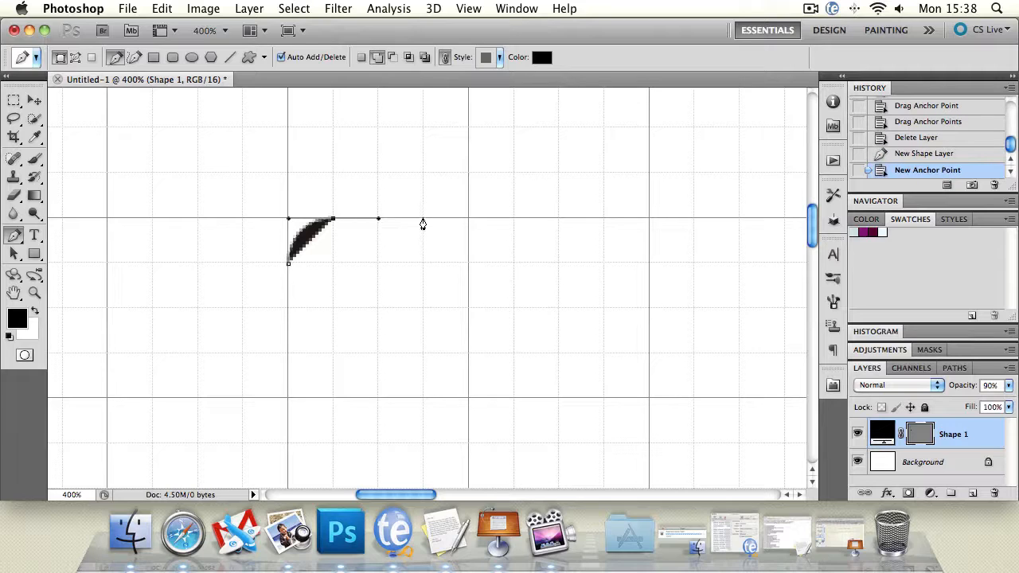
pyautogui.click(424, 218)
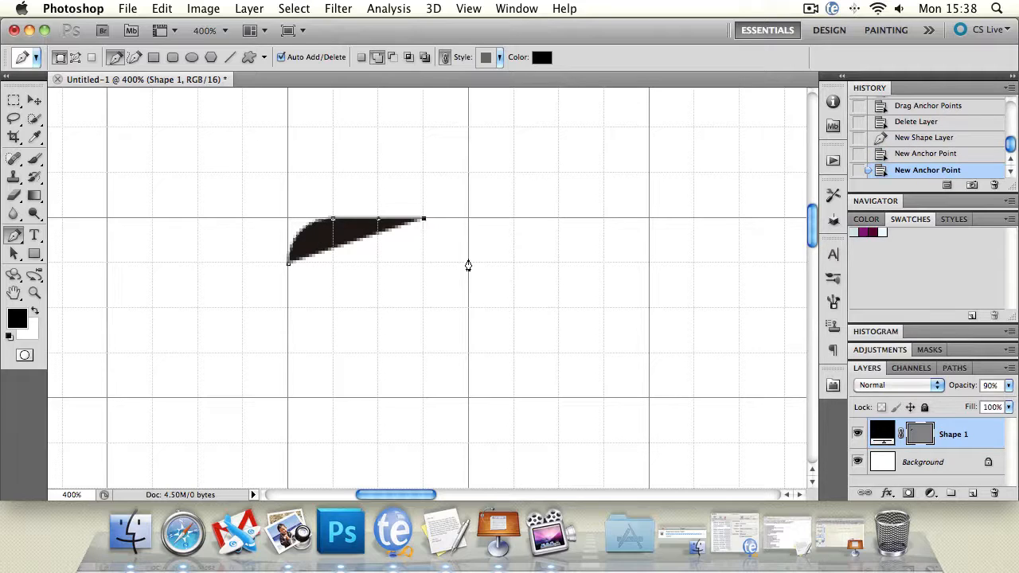
pyautogui.click(468, 265)
pyautogui.moveTo(465, 266); pyautogui.dragTo(468, 312)
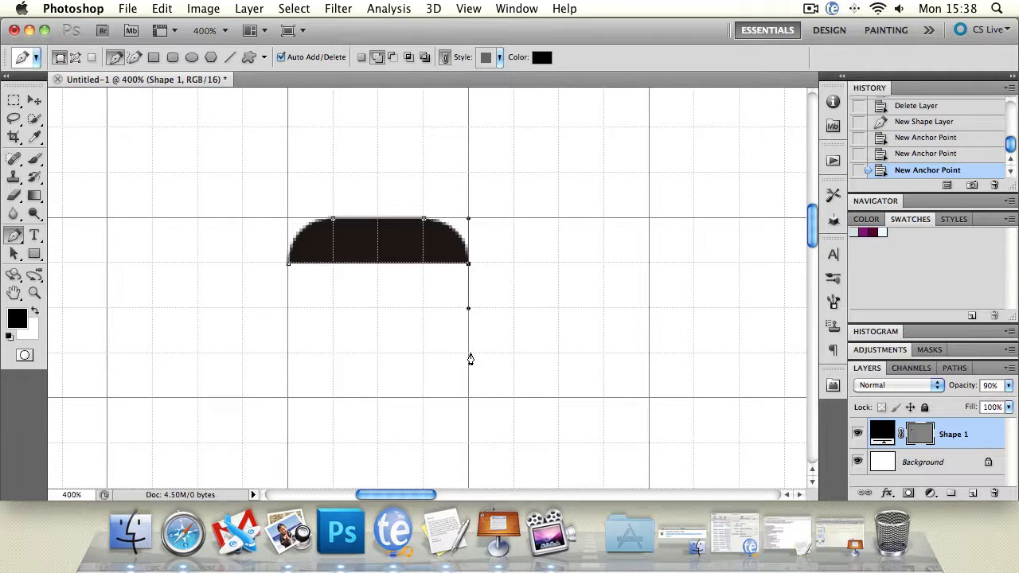
# Step: Add the straight right side, the curved lower corners and the bottom edge of the rounded square, and close its path
pyautogui.click(468, 356)
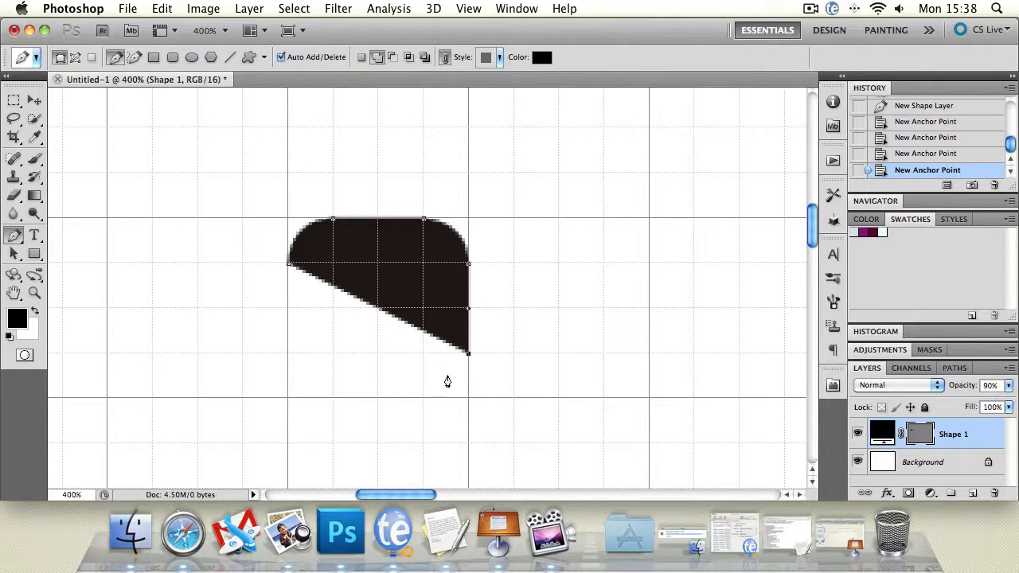
pyautogui.moveTo(423, 399); pyautogui.dragTo(382, 400)
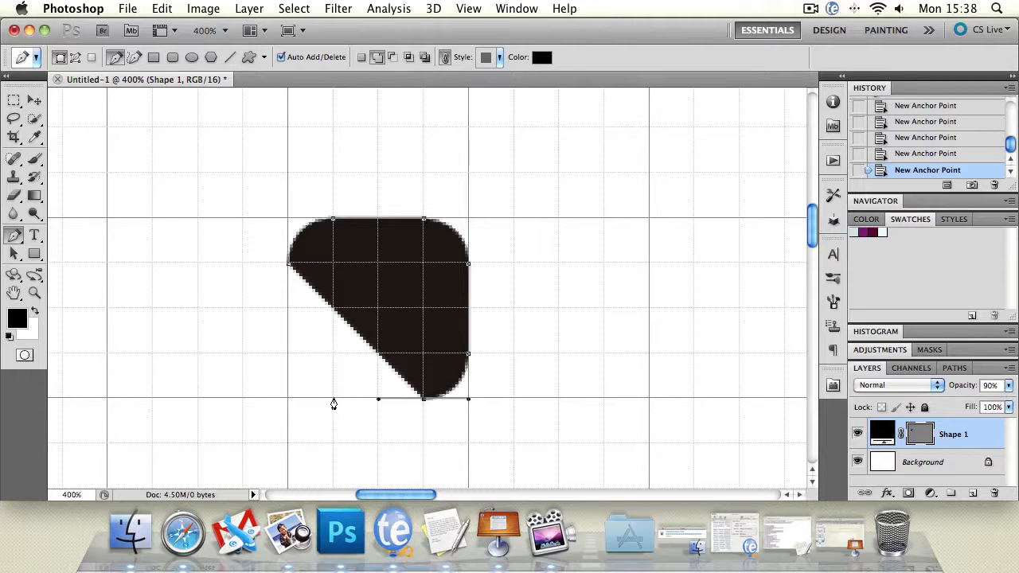
pyautogui.click(334, 399)
pyautogui.moveTo(288, 355); pyautogui.dragTo(288, 314)
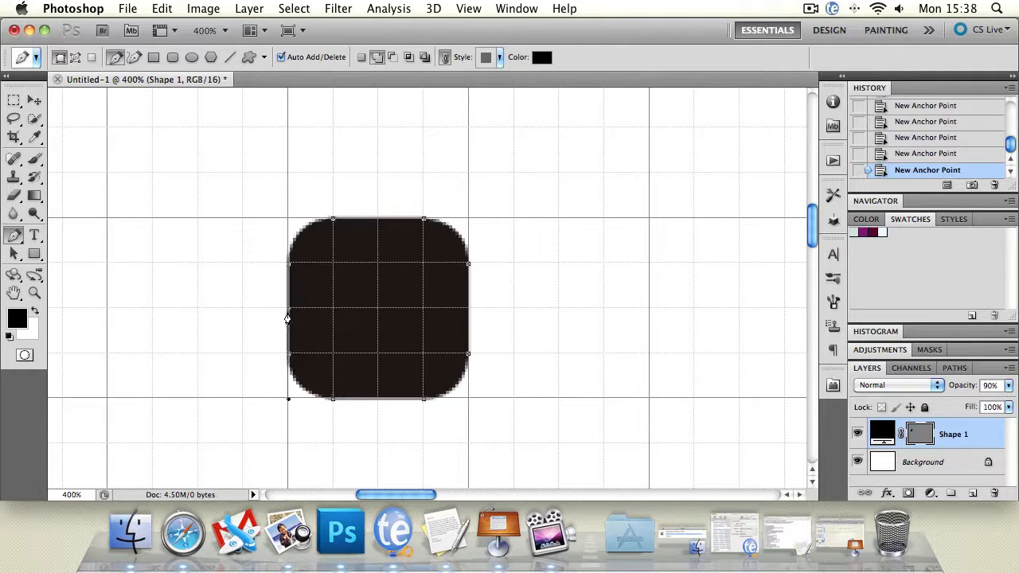
pyautogui.click(289, 265)
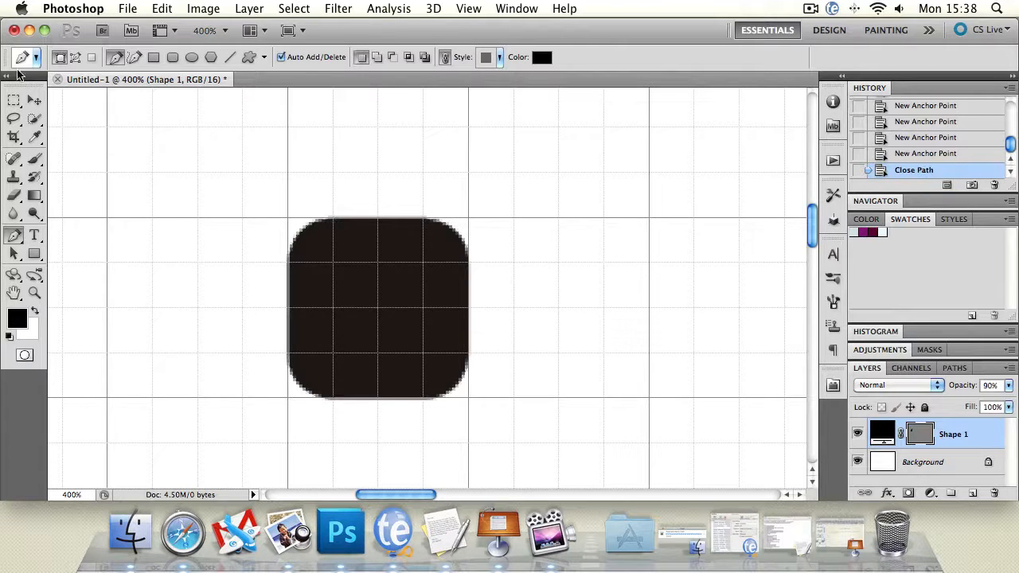
# Step: Deselect the rounded square shape, return the view to 100%, and turn off Extras to hide the grid
pyautogui.click(34, 99)
pyautogui.click(187, 265)
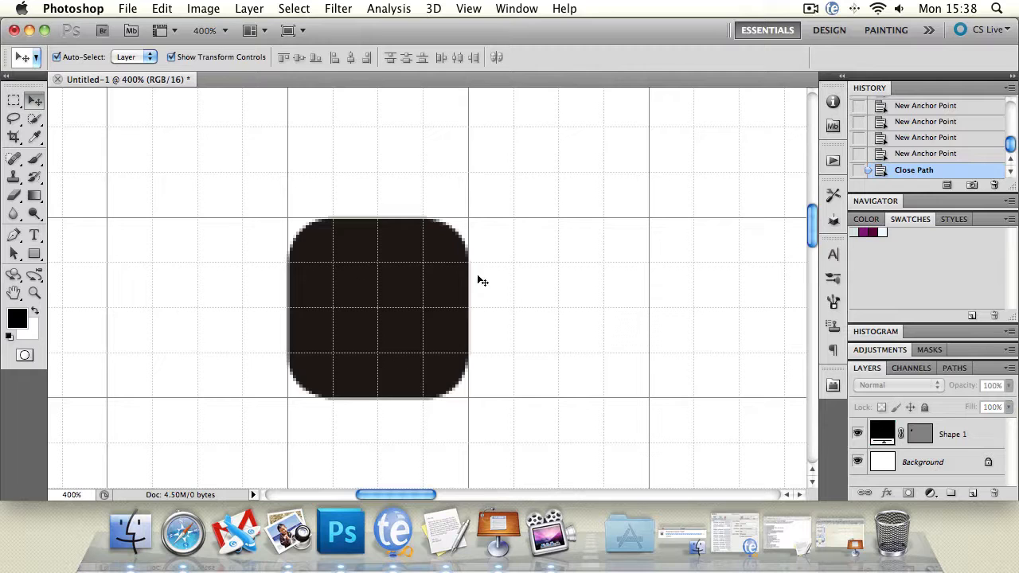
pyautogui.doubleClick(34, 294)
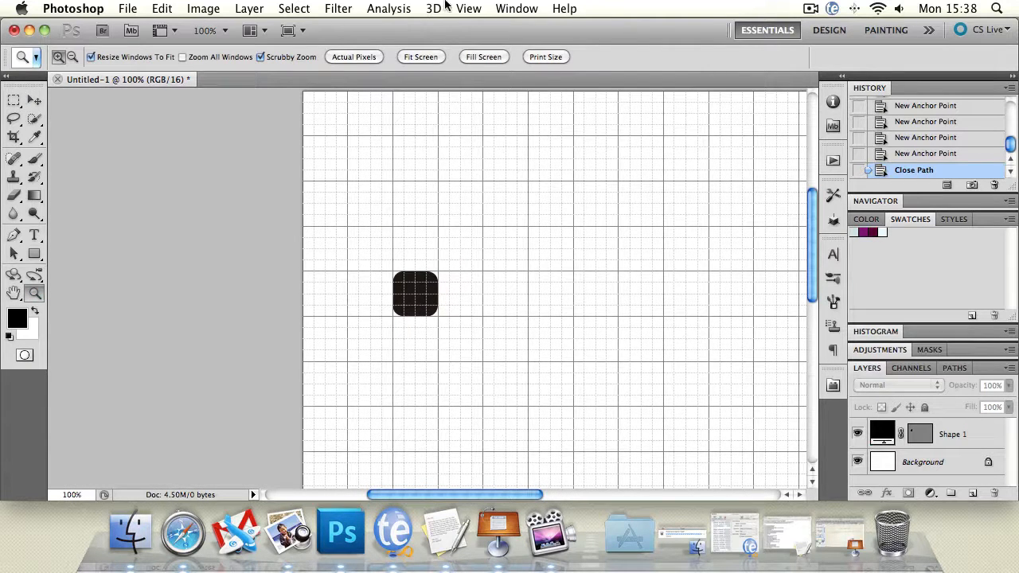
pyautogui.click(468, 10)
pyautogui.moveTo(538, 276)
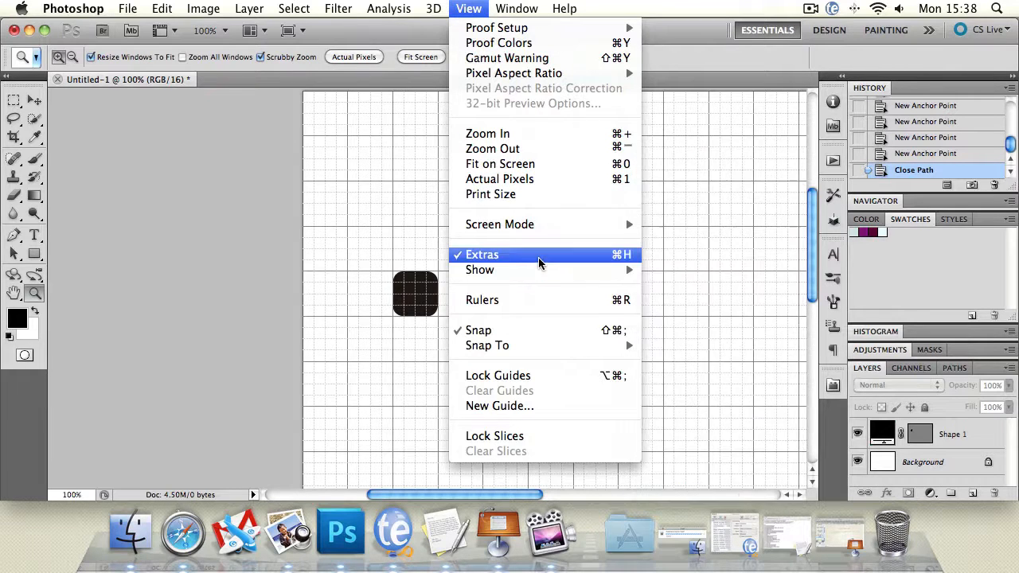
pyautogui.click(539, 256)
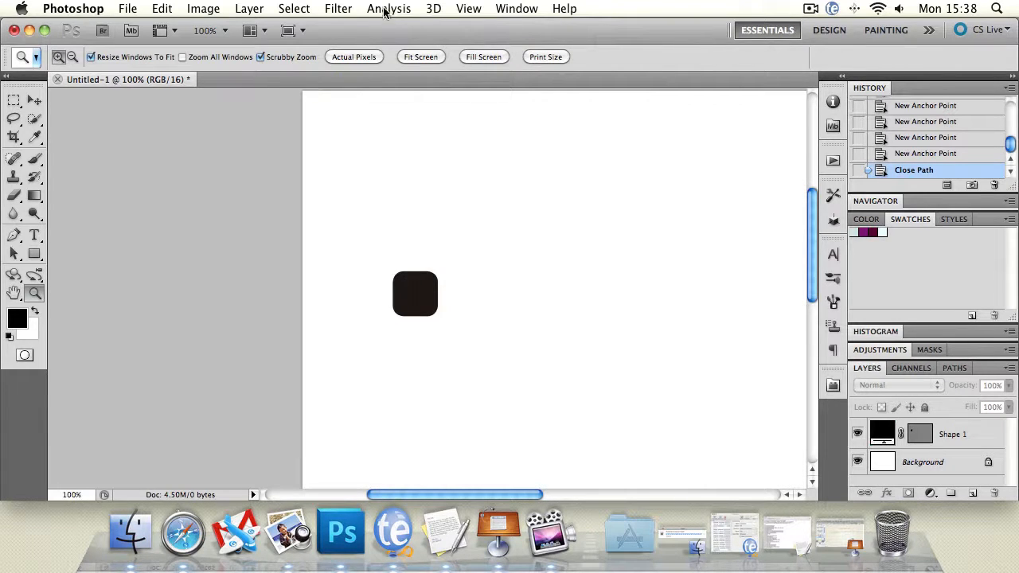
# Step: Turn Extras back on to show the grid, and examine the gridline spacing and subdivisions in the Guides, Grid & Slices preferences without changing them
pyautogui.click(468, 9)
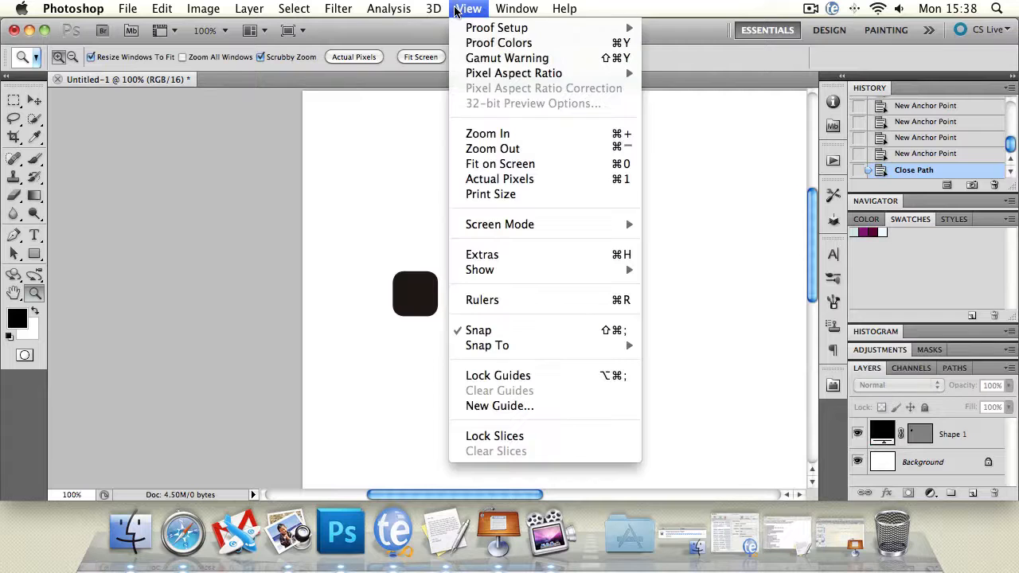
pyautogui.click(498, 259)
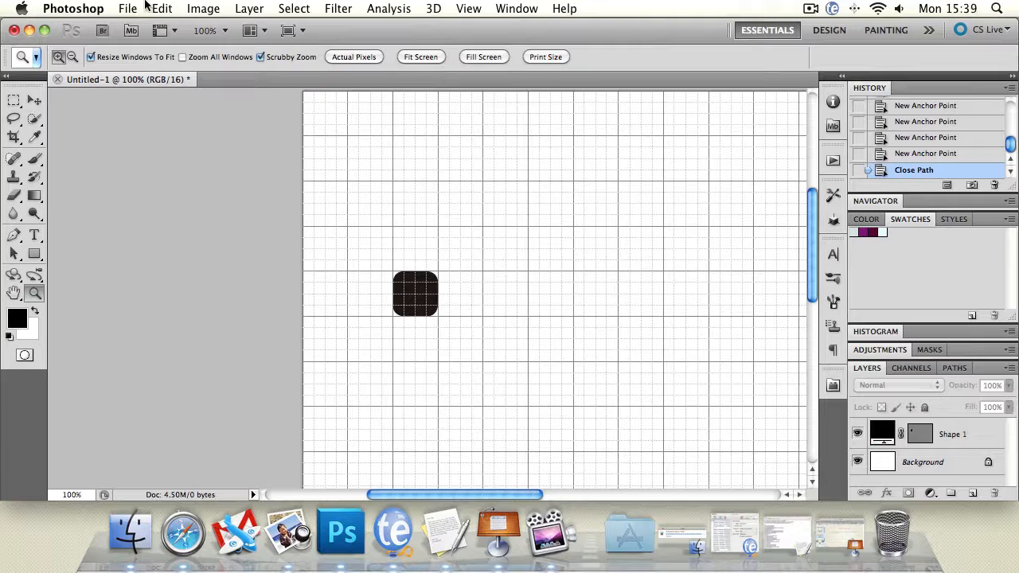
pyautogui.click(78, 7)
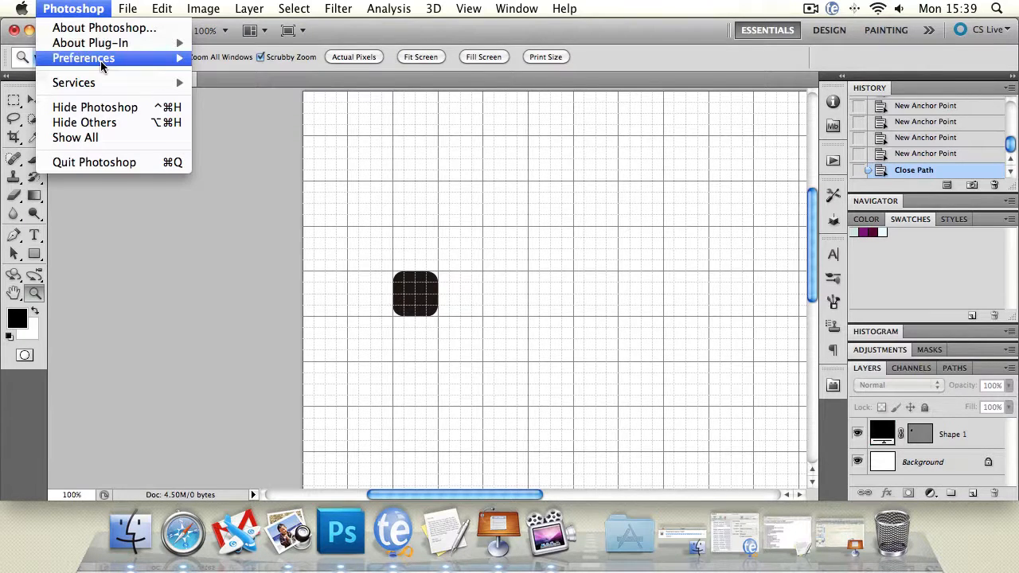
pyautogui.moveTo(102, 66)
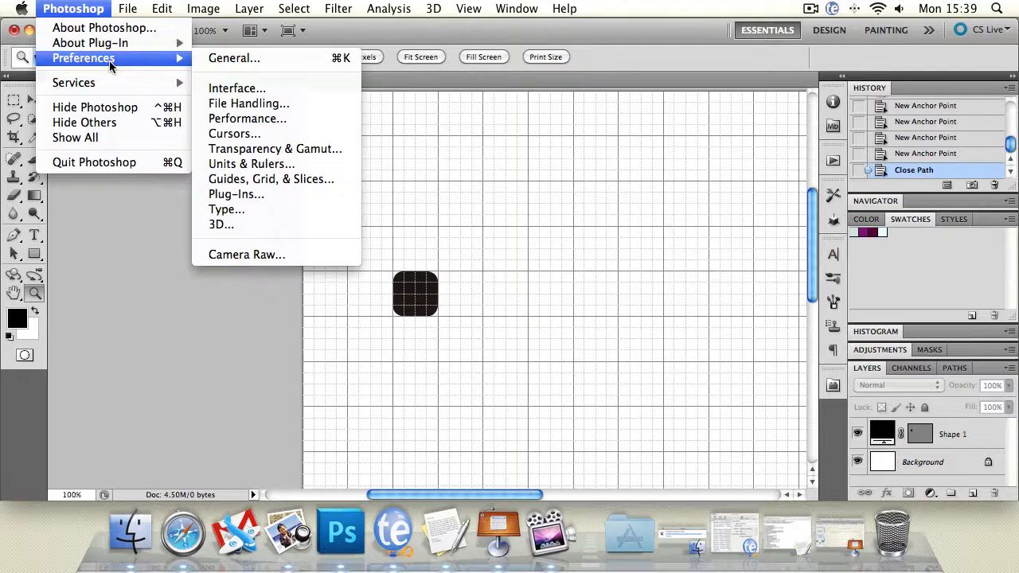
pyautogui.click(298, 182)
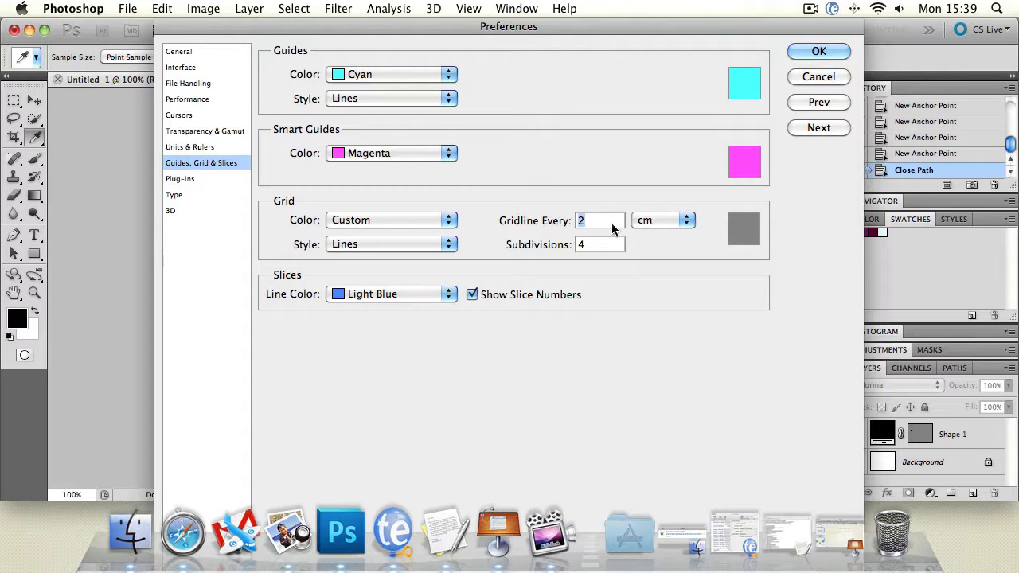
pyautogui.click(802, 77)
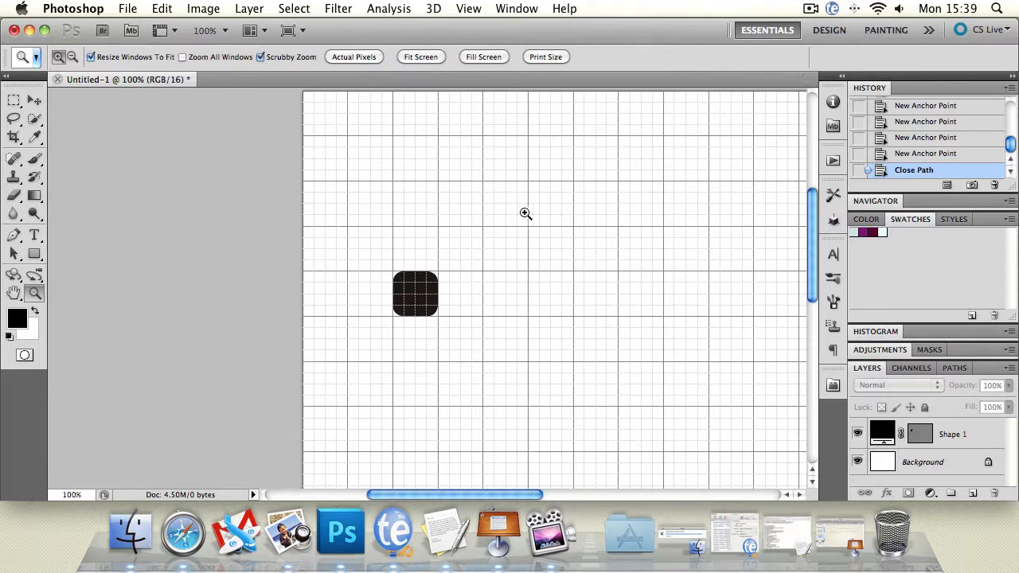